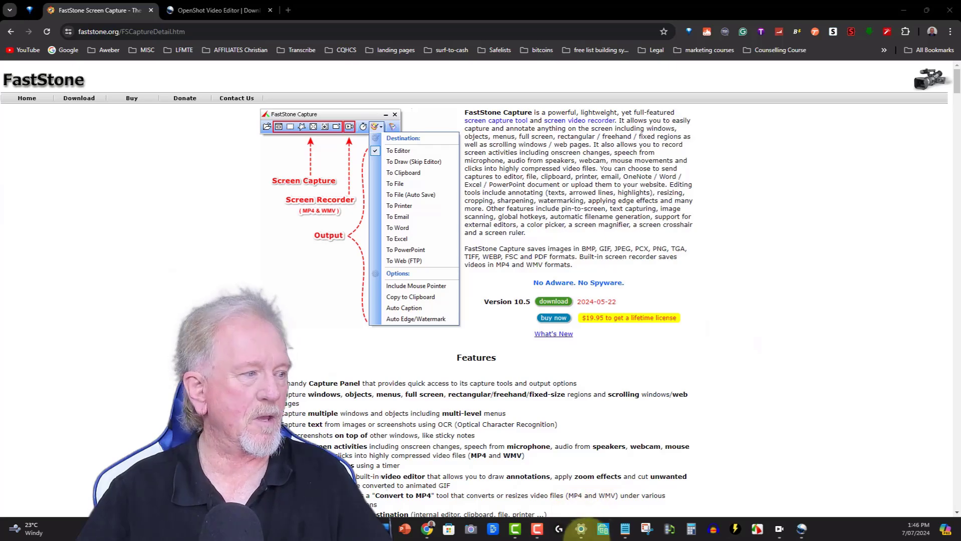
Place the FastStone Capture toolbar over the middle of the web page and briefly show OpenShot Video Editor before minimising it.
{"action": "left_click_drag", "start_coordinate": [1, 165], "coordinate": [476, 189]}
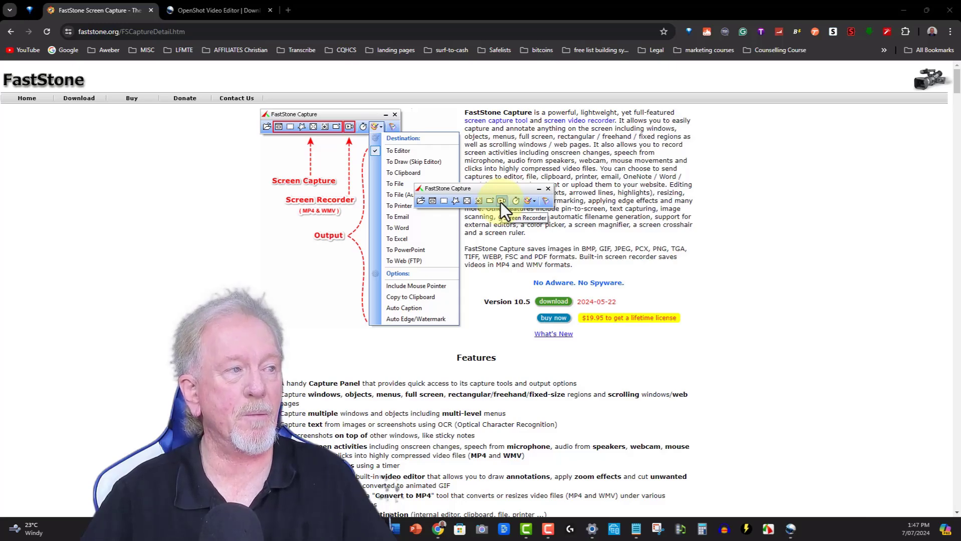
{"action": "left_click_drag", "start_coordinate": [486, 188], "coordinate": [500, 188]}
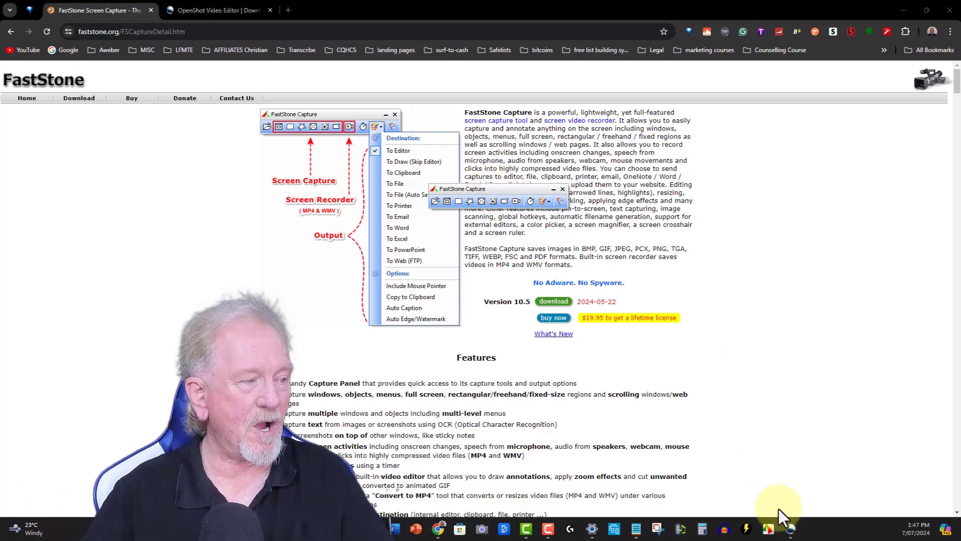
{"action": "left_click", "coordinate": [793, 530]}
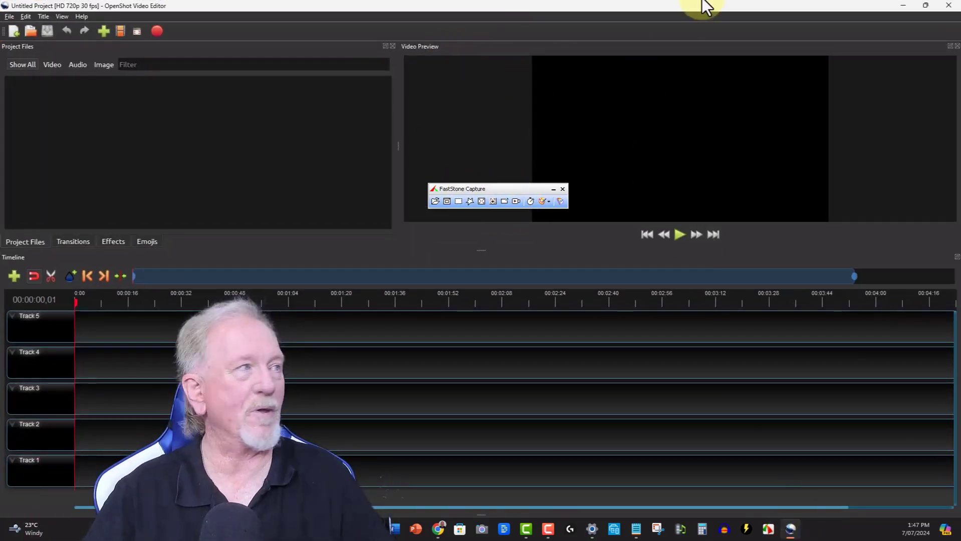
{"action": "left_click", "coordinate": [904, 5]}
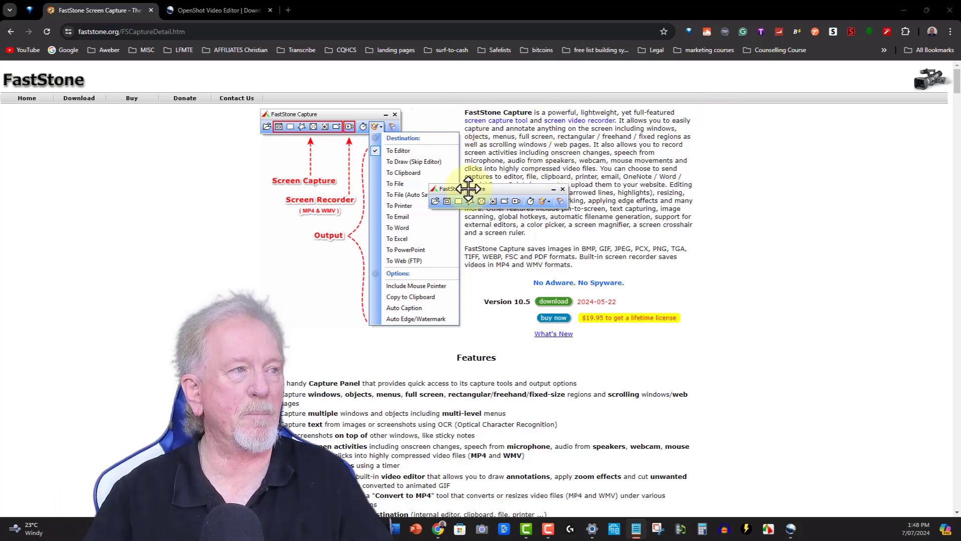
Open the Screen Recorder over the web page and review its audio options and microphone settings.
{"action": "left_click", "coordinate": [517, 201]}
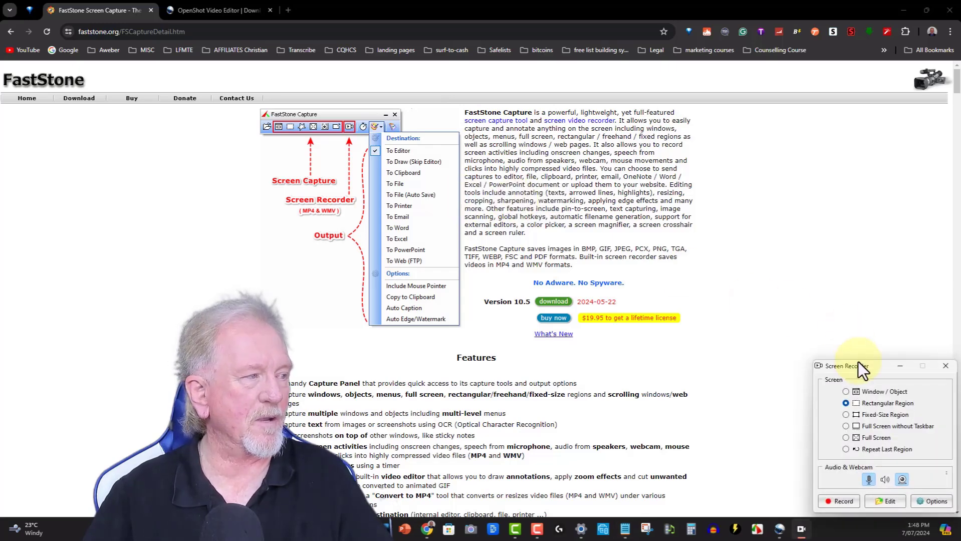
{"action": "left_click_drag", "start_coordinate": [858, 365], "coordinate": [566, 122]}
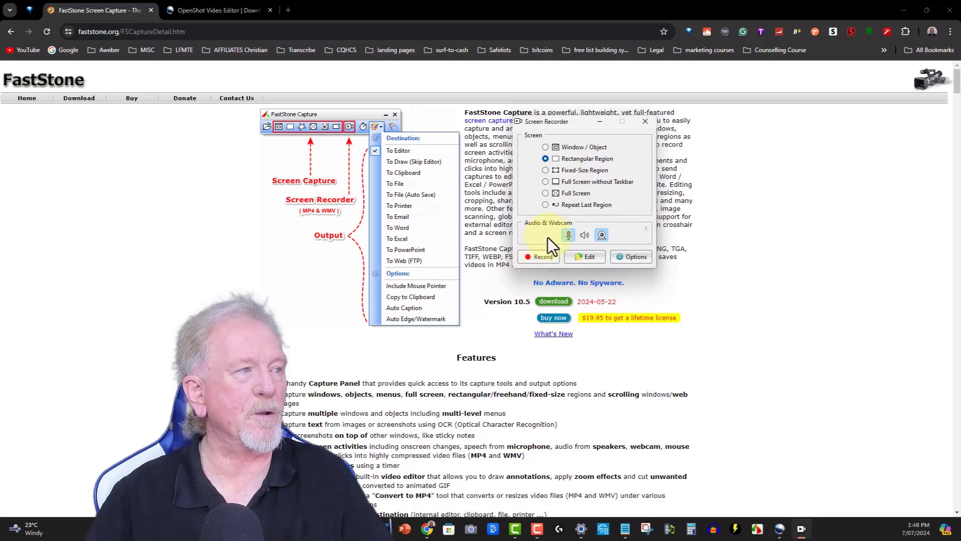
{"action": "left_click", "coordinate": [634, 258]}
{"action": "left_click", "coordinate": [393, 232]}
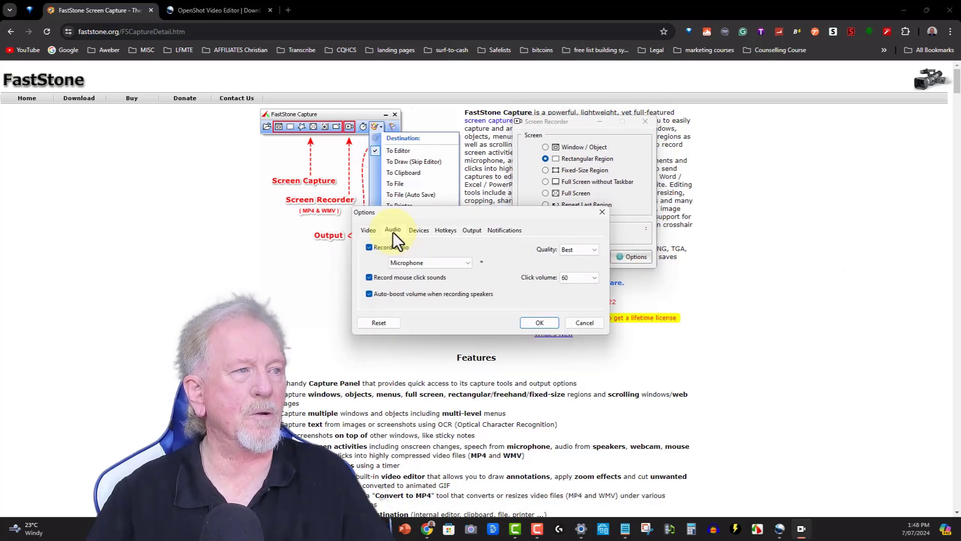
{"action": "left_click", "coordinate": [421, 231]}
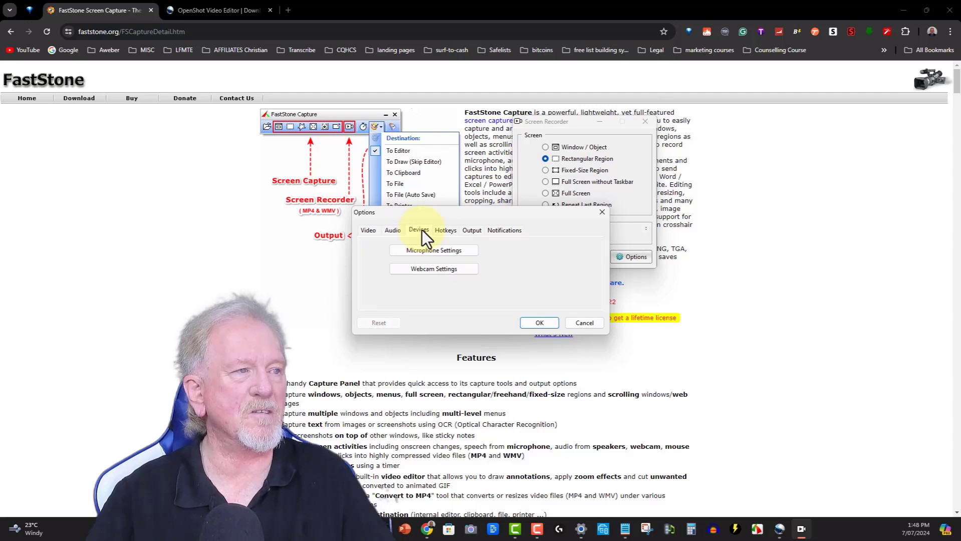
{"action": "left_click", "coordinate": [447, 250]}
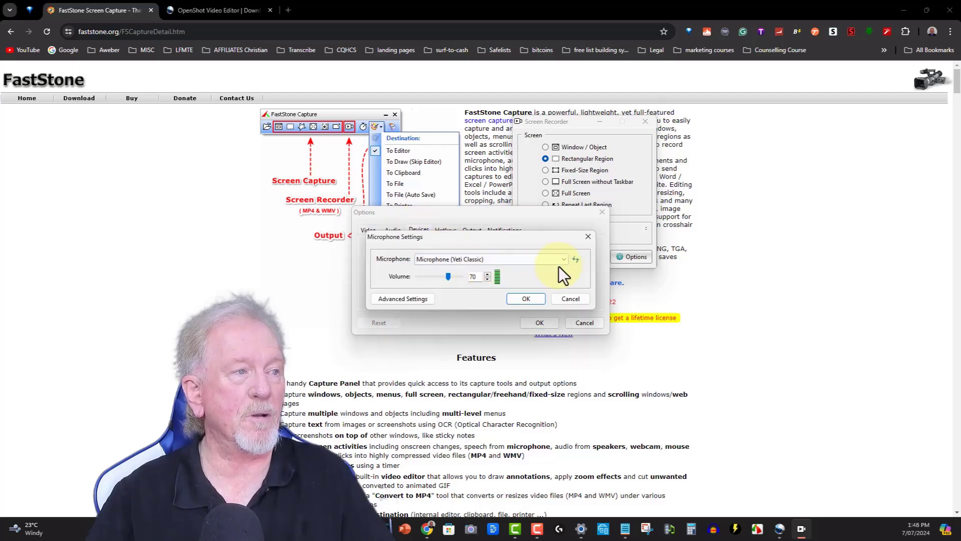
{"action": "left_click", "coordinate": [588, 236]}
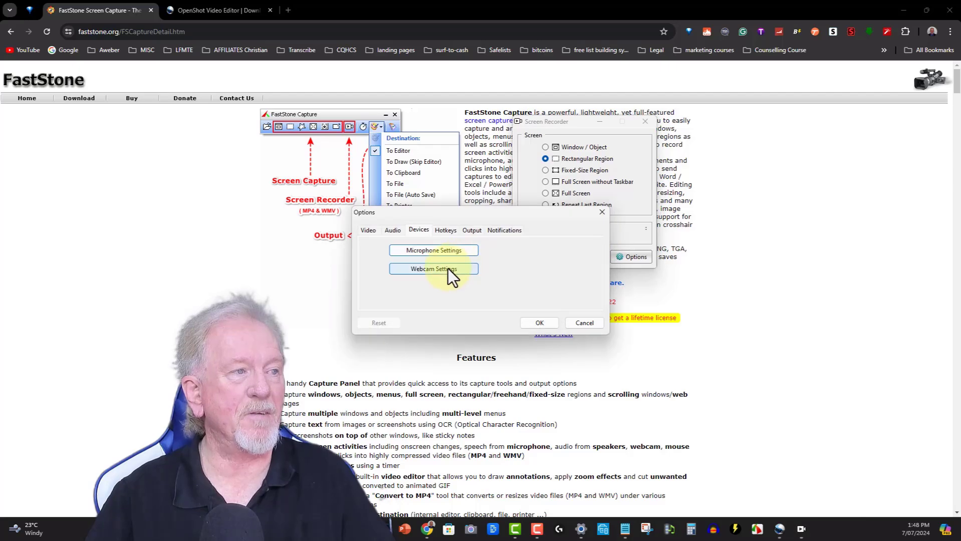
Review the available webcam shapes and confirm the webcam settings with the Circle shape.
{"action": "left_click", "coordinate": [449, 270]}
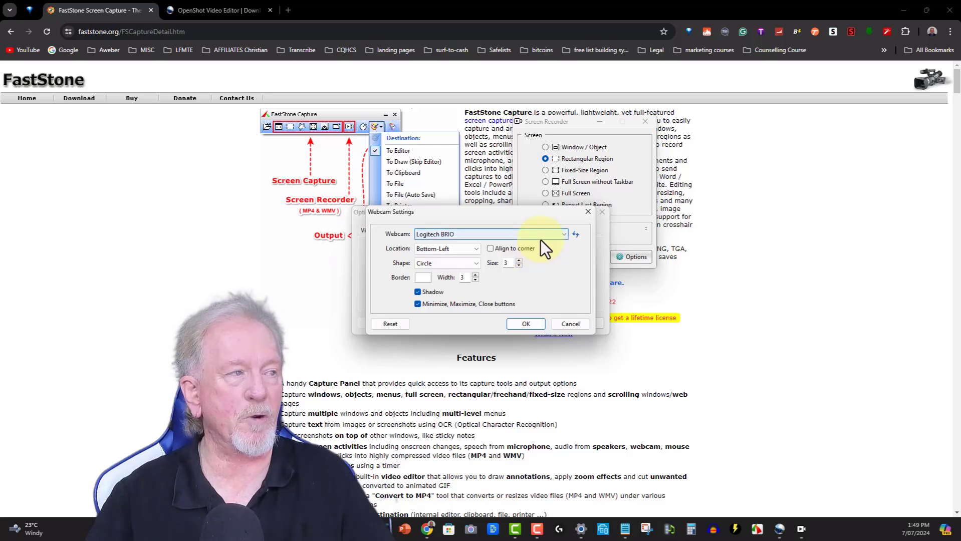
{"action": "left_click", "coordinate": [474, 265]}
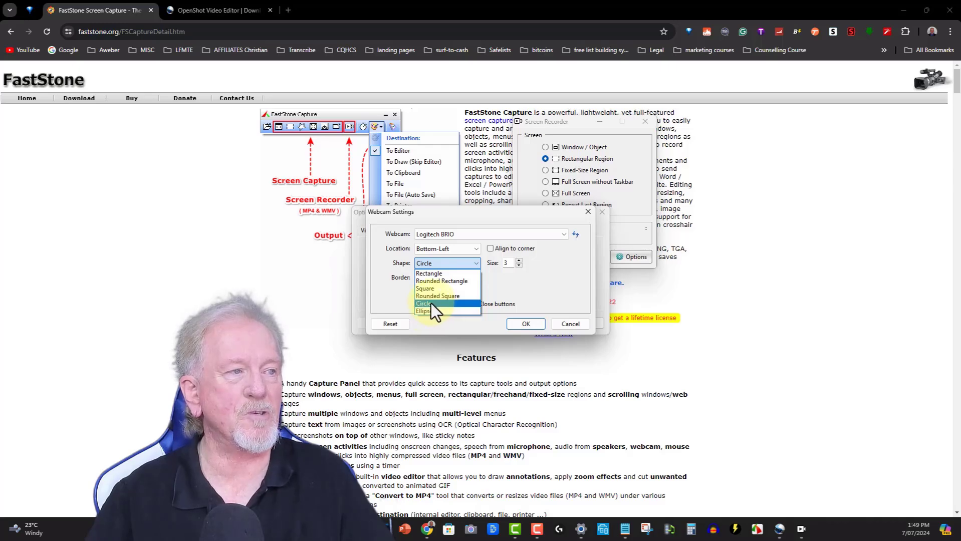
{"action": "left_click", "coordinate": [532, 285]}
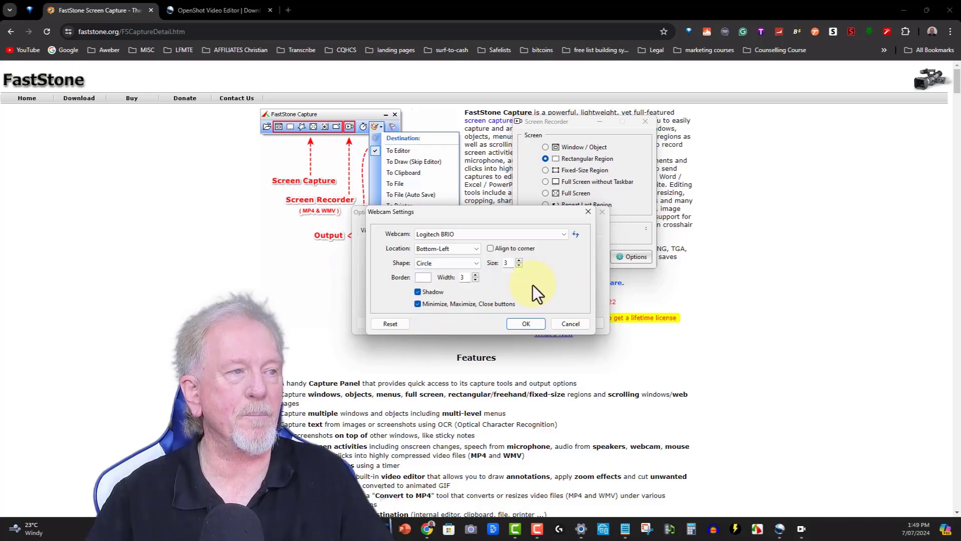
{"action": "left_click", "coordinate": [526, 326]}
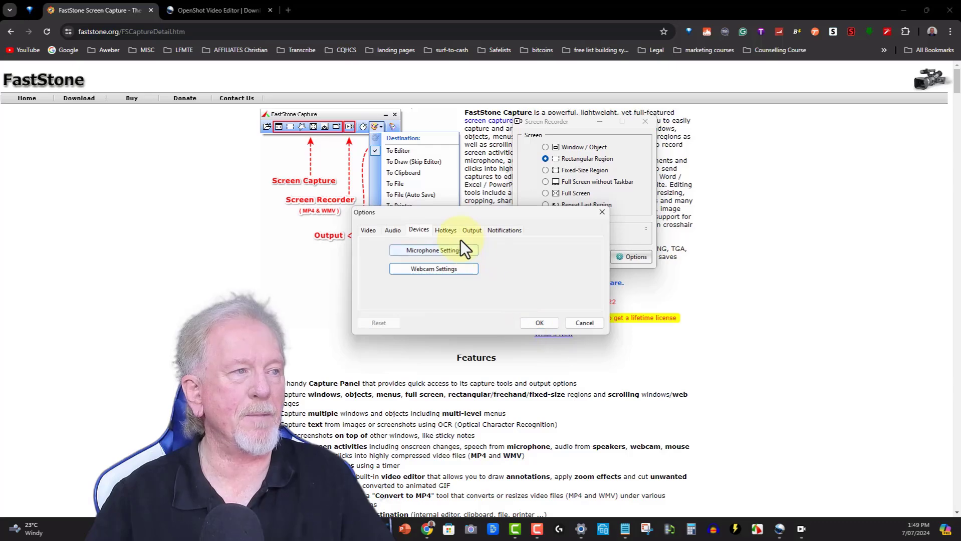
Review the hotkey and output options, and set the recorder's zoom-in ratio to 400%.
{"action": "left_click", "coordinate": [445, 231]}
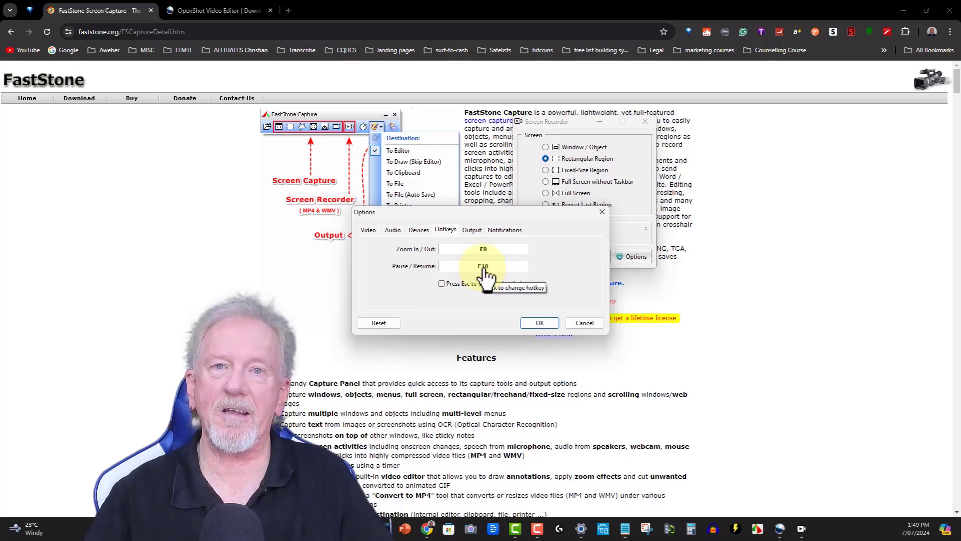
{"action": "left_click", "coordinate": [472, 231]}
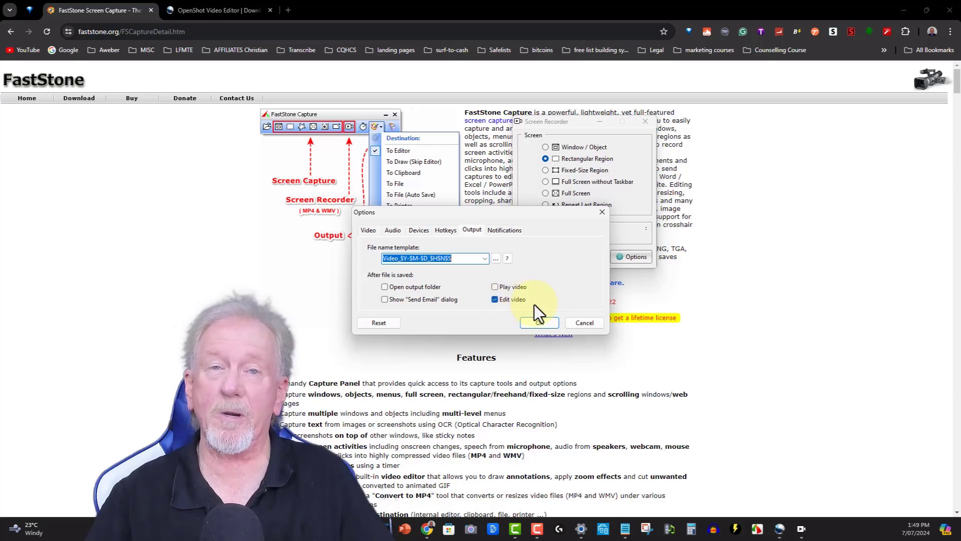
{"action": "left_click", "coordinate": [369, 231]}
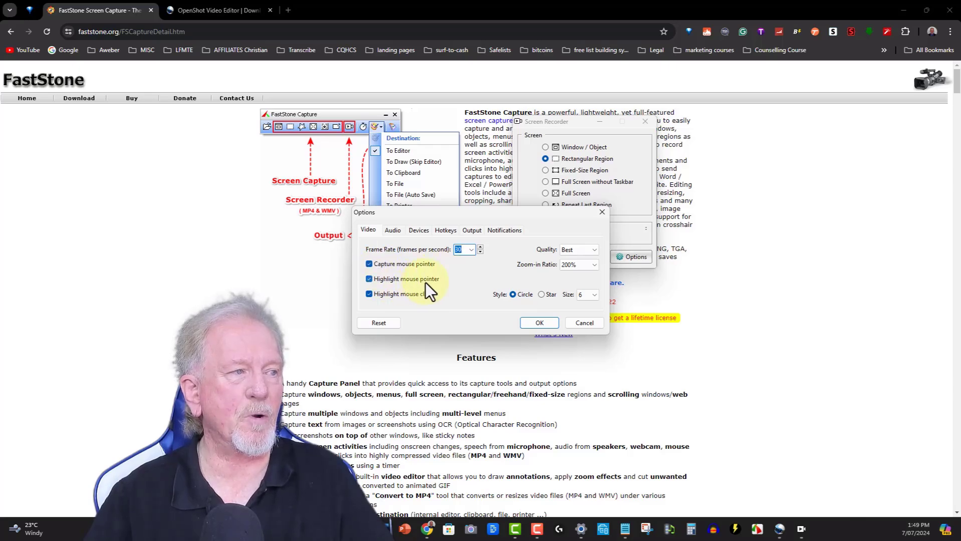
{"action": "left_click", "coordinate": [594, 267]}
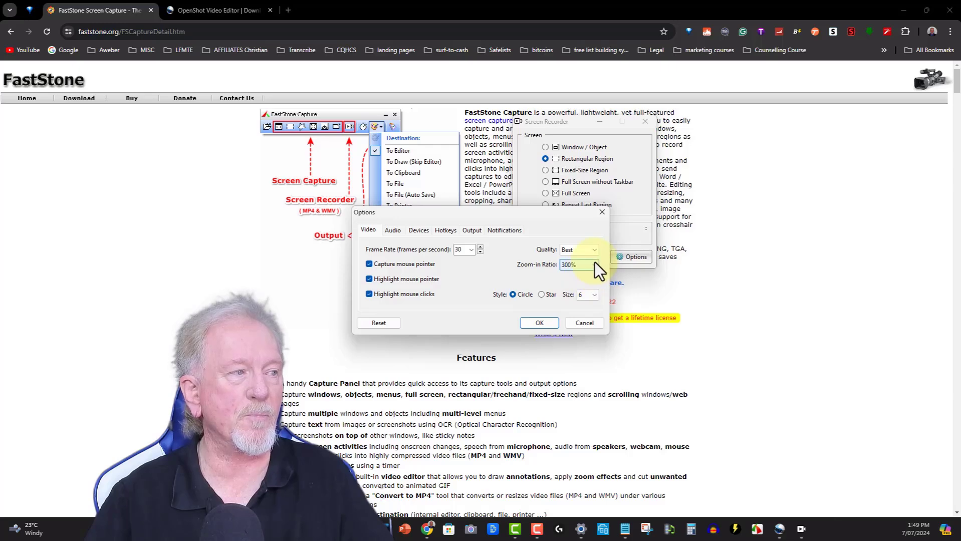
{"action": "left_click", "coordinate": [595, 263]}
{"action": "left_click", "coordinate": [573, 290]}
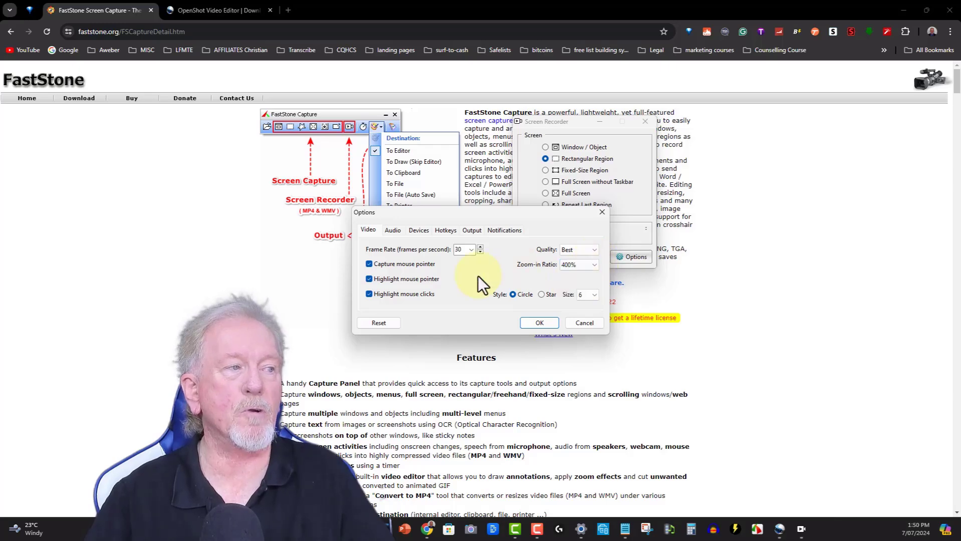
{"action": "left_click", "coordinate": [531, 324]}
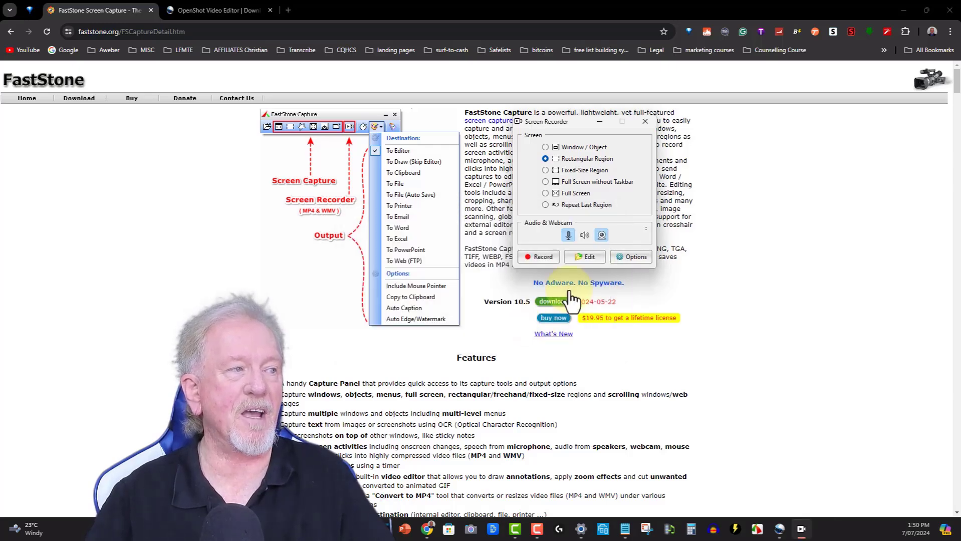
{"action": "left_click_drag", "start_coordinate": [581, 119], "coordinate": [620, 162]}
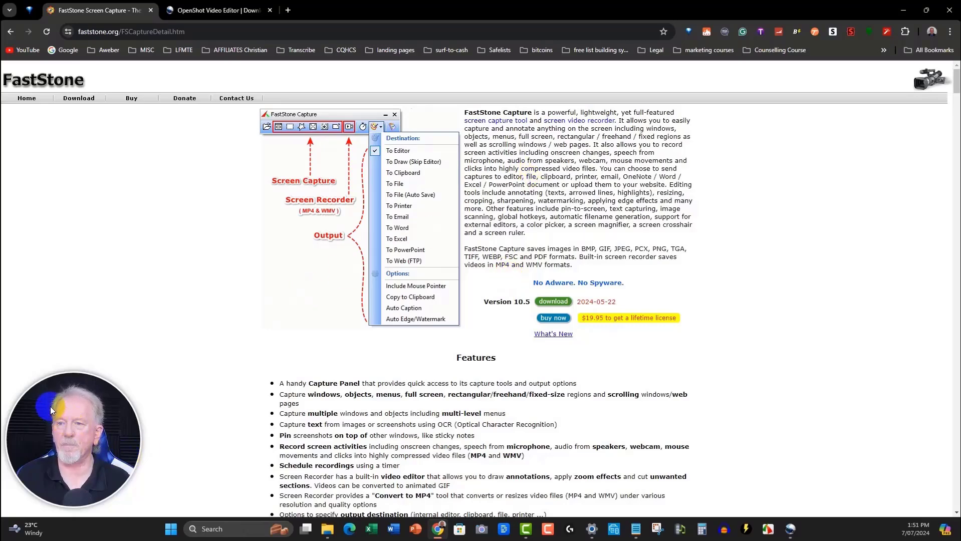
Move the circular webcam overlay across the page to the middle and return it to the lower-left corner.
{"action": "left_click_drag", "start_coordinate": [50, 407], "coordinate": [458, 396]}
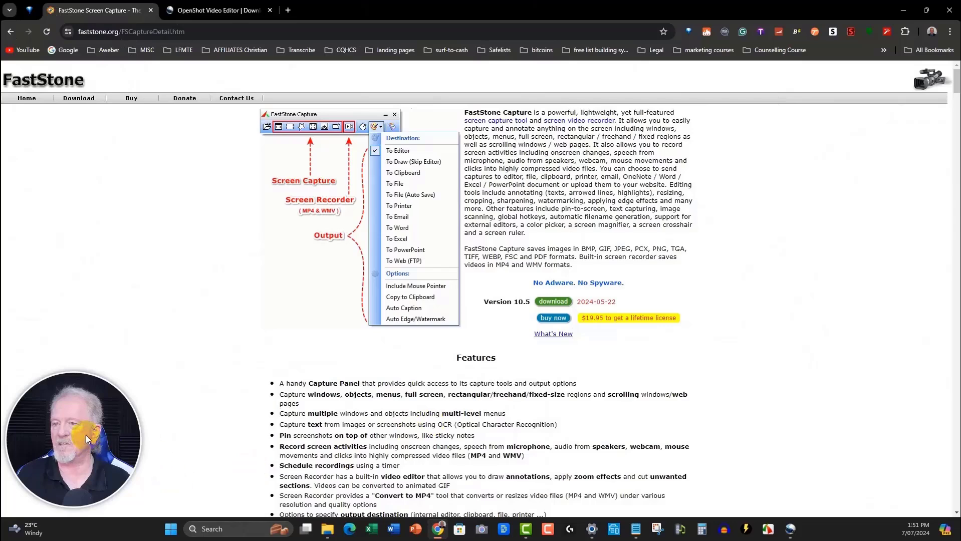
{"action": "left_click_drag", "start_coordinate": [86, 435], "coordinate": [71, 415]}
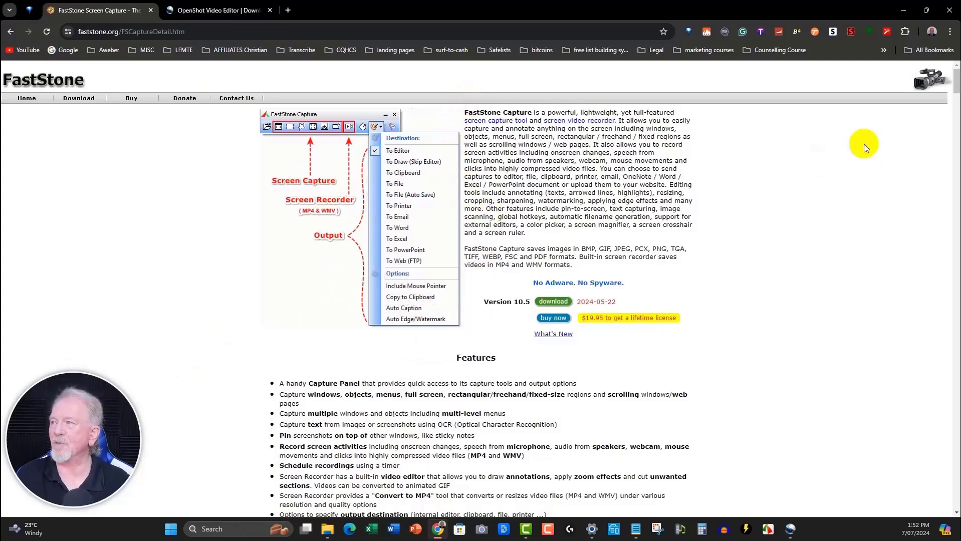
Highlight the FastStone Capture description and features text on the page, and clear the selection.
{"action": "left_click", "coordinate": [725, 111]}
{"action": "left_click_drag", "start_coordinate": [725, 111], "coordinate": [728, 233]}
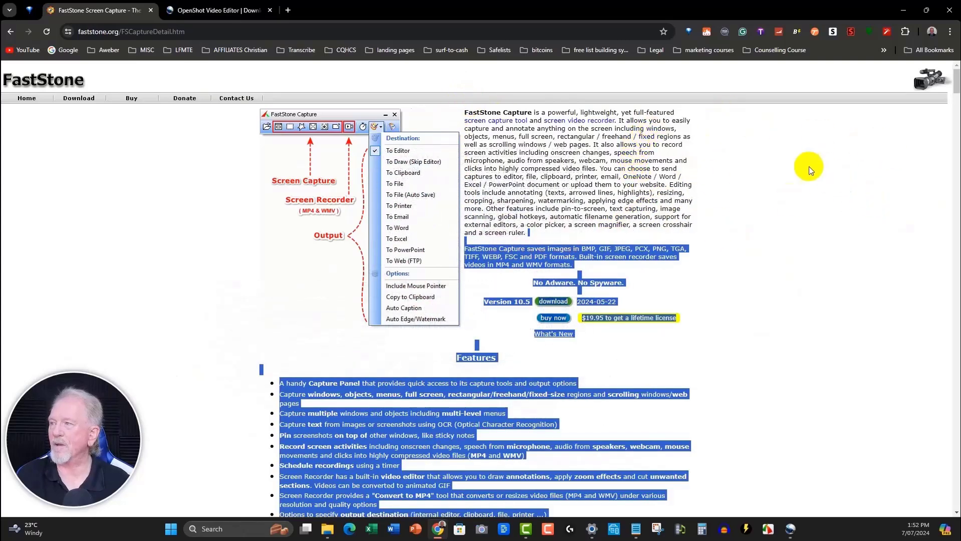
{"action": "left_click", "coordinate": [673, 110]}
{"action": "left_click_drag", "start_coordinate": [672, 113], "coordinate": [671, 506]}
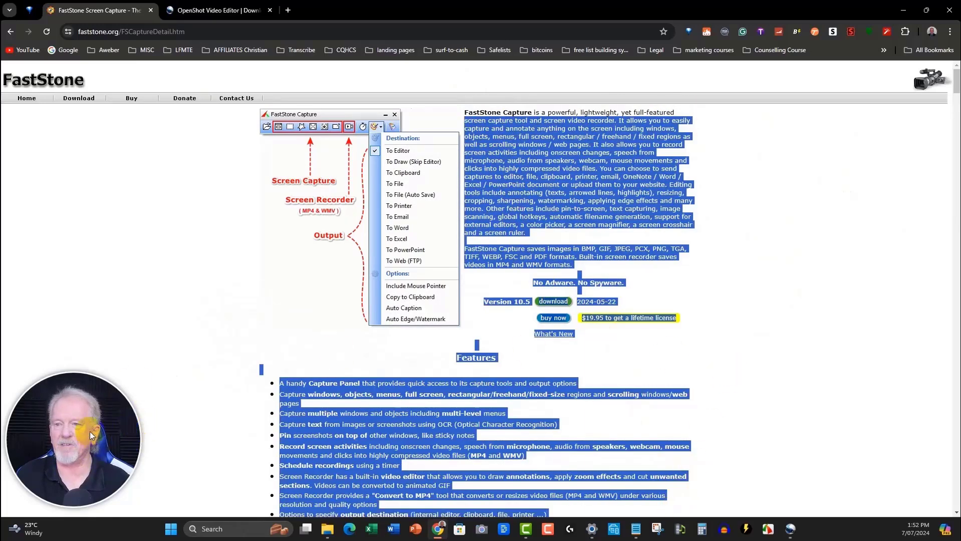
{"action": "left_click", "coordinate": [224, 333]}
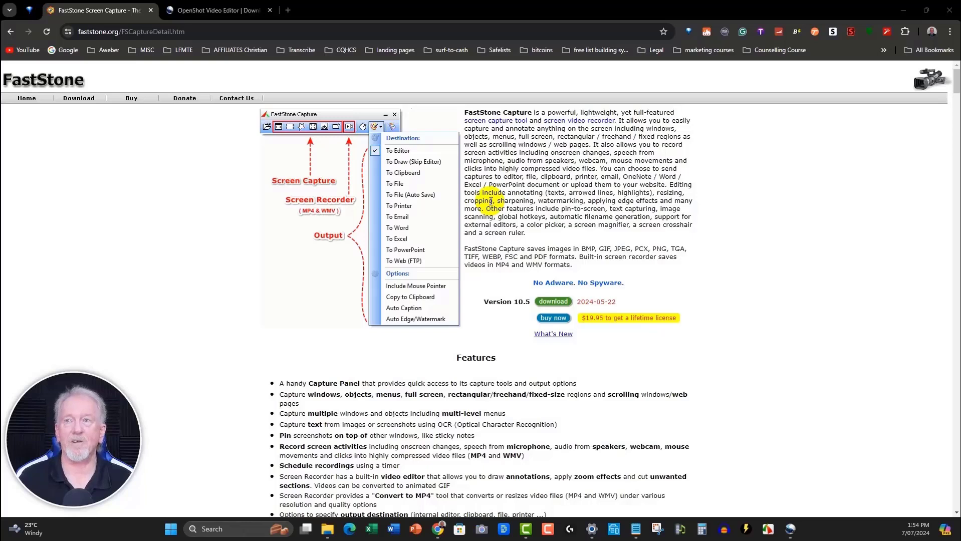
Show OpenShot Video Editor during the recording, and move the webcam overlay to the screen's lower-right corner.
{"action": "left_click", "coordinate": [227, 11]}
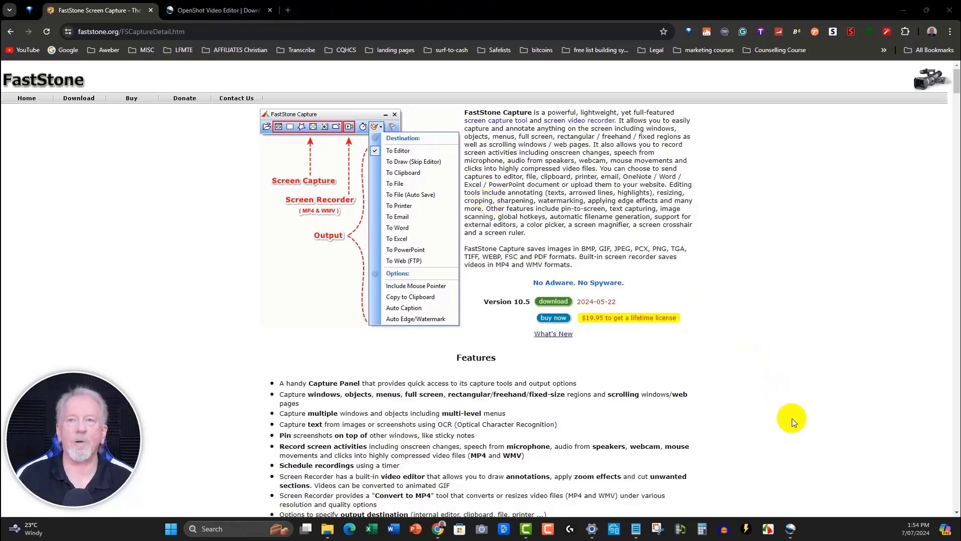
{"action": "left_click", "coordinate": [790, 529]}
{"action": "left_click", "coordinate": [801, 264]}
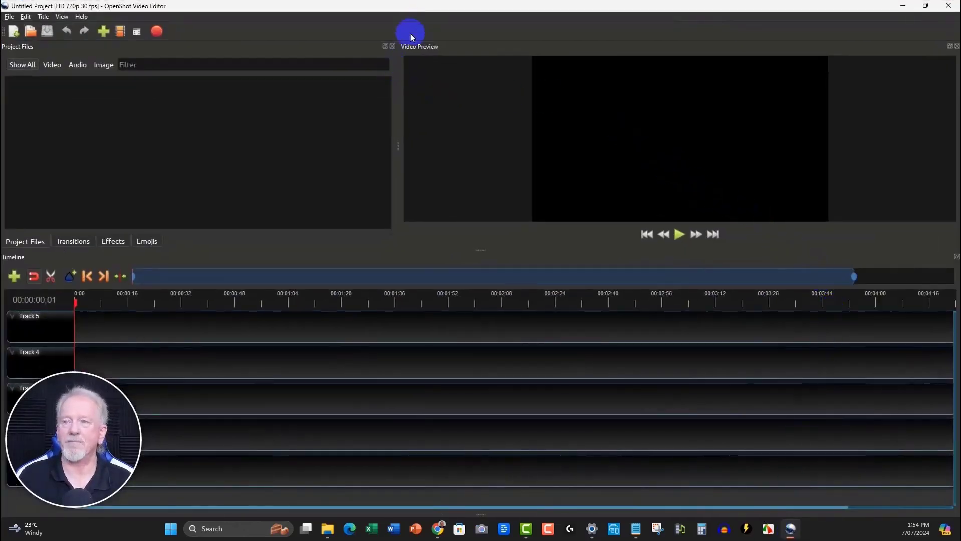
{"action": "left_click_drag", "start_coordinate": [90, 434], "coordinate": [891, 433]}
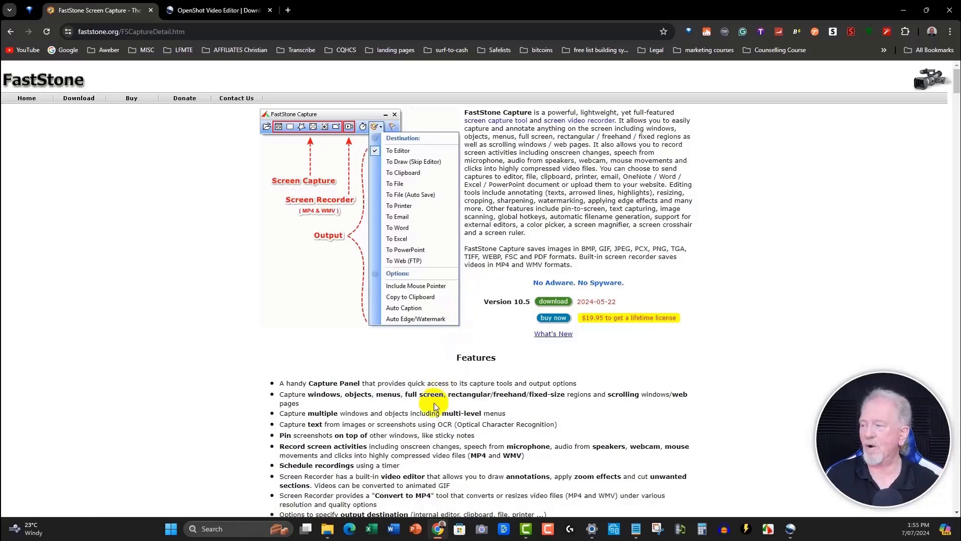
{"action": "left_click", "coordinate": [790, 534]}
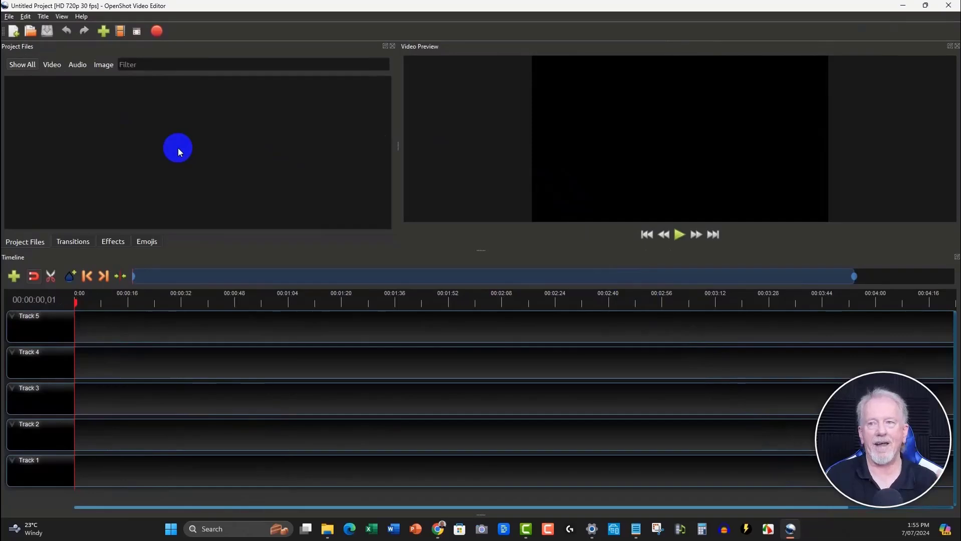
{"action": "left_click", "coordinate": [908, 7]}
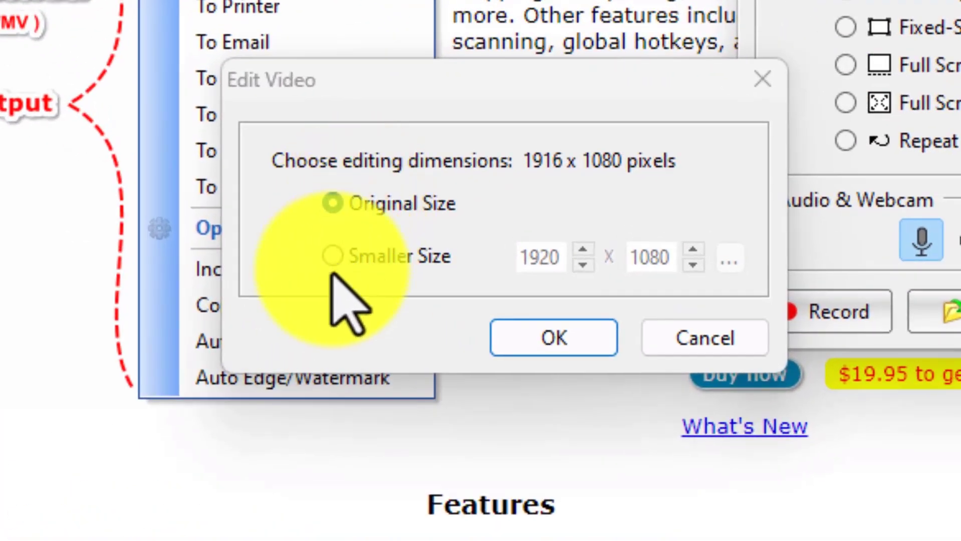
Open the recorded video for editing with the Smaller Size option at 1920 x 1080, and start its playback.
{"action": "left_click", "coordinate": [332, 256]}
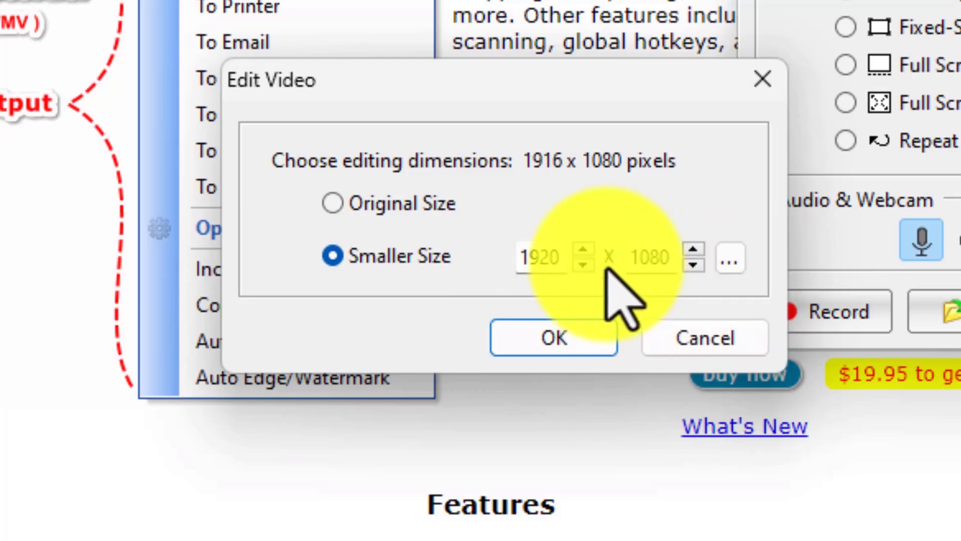
{"action": "left_click", "coordinate": [729, 261]}
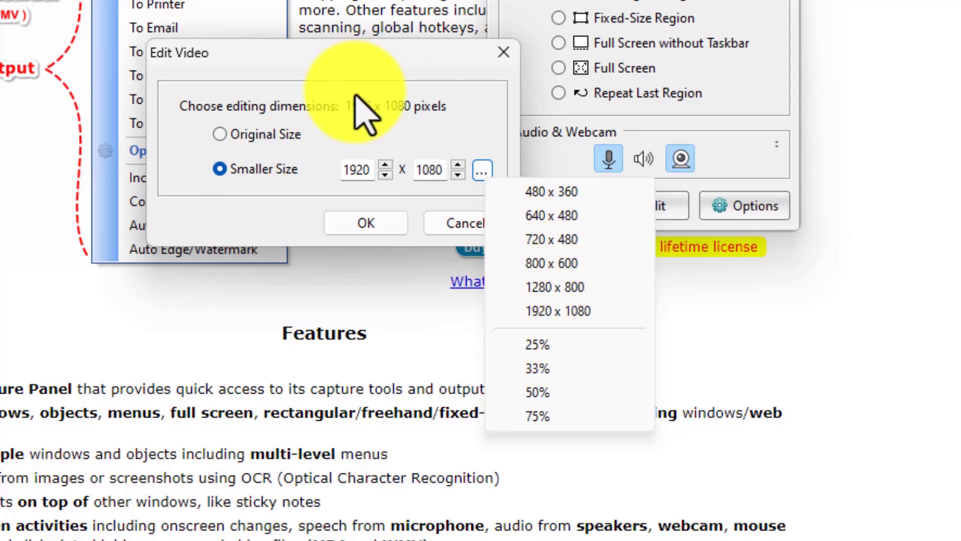
{"action": "left_click", "coordinate": [330, 91]}
{"action": "left_click", "coordinate": [367, 224]}
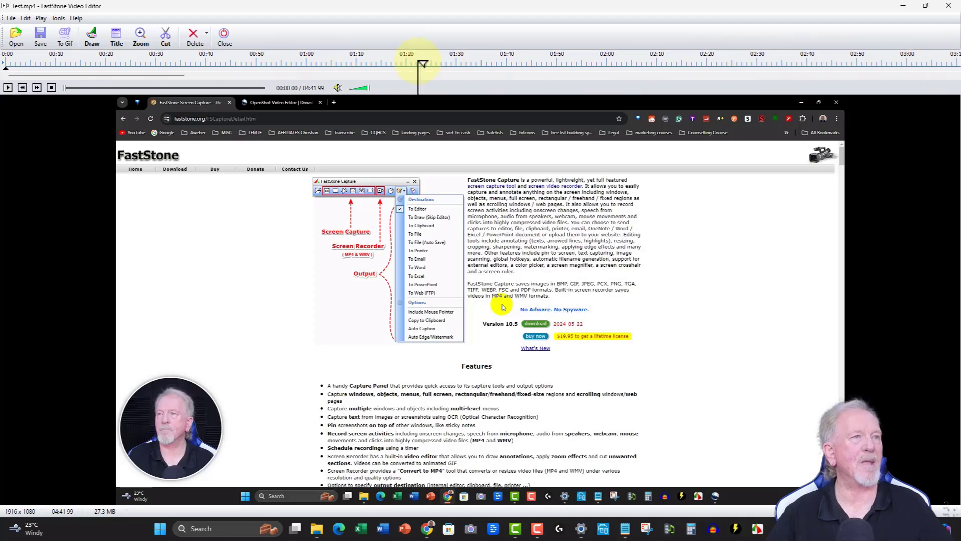
{"action": "left_click", "coordinate": [8, 88]}
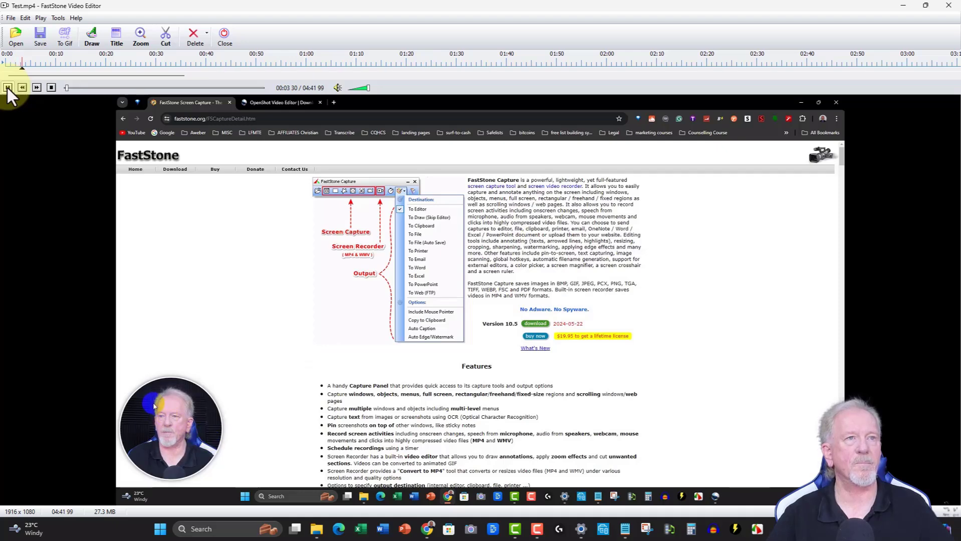
Pause the recording, check the frames at 02:08 and 01:54, and review it by playing from 01:54.
{"action": "left_click", "coordinate": [7, 88]}
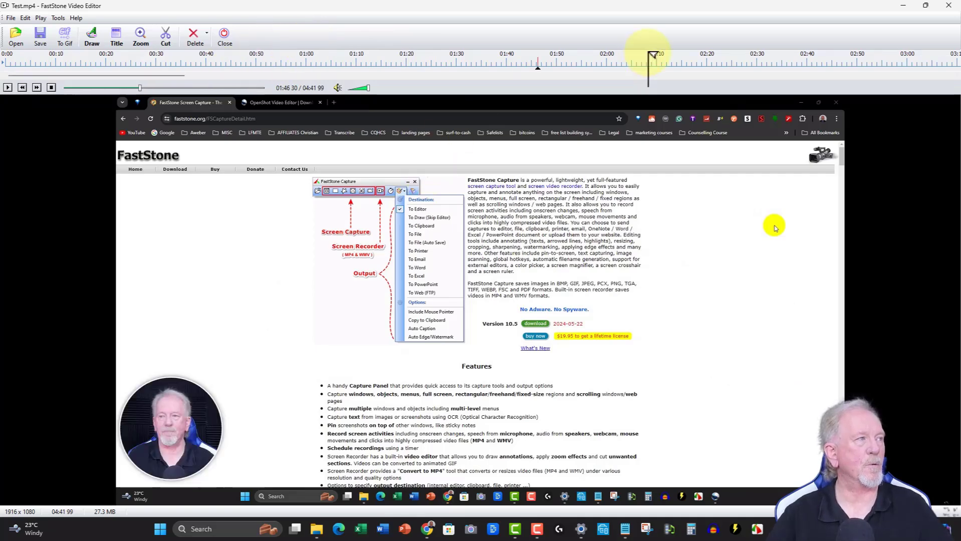
{"action": "left_click", "coordinate": [650, 56]}
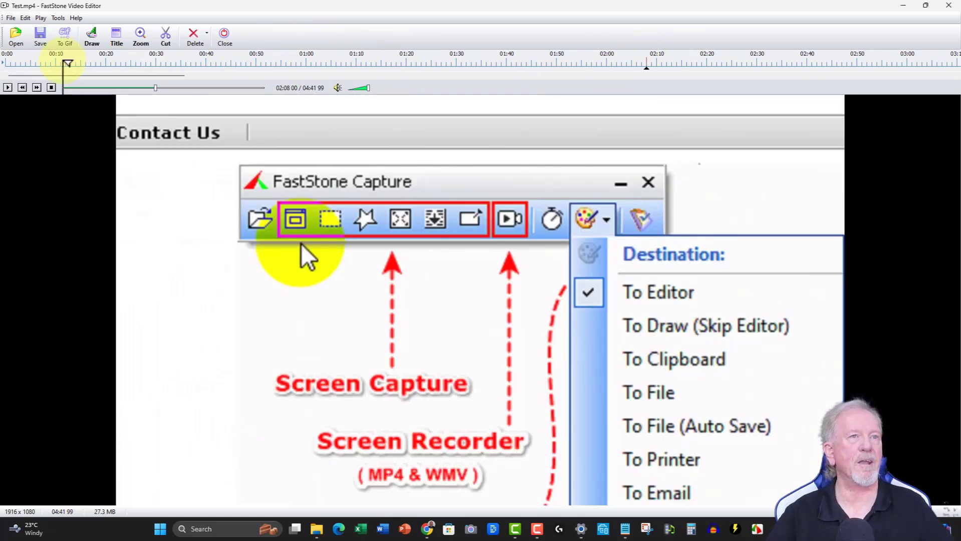
{"action": "left_click", "coordinate": [577, 56]}
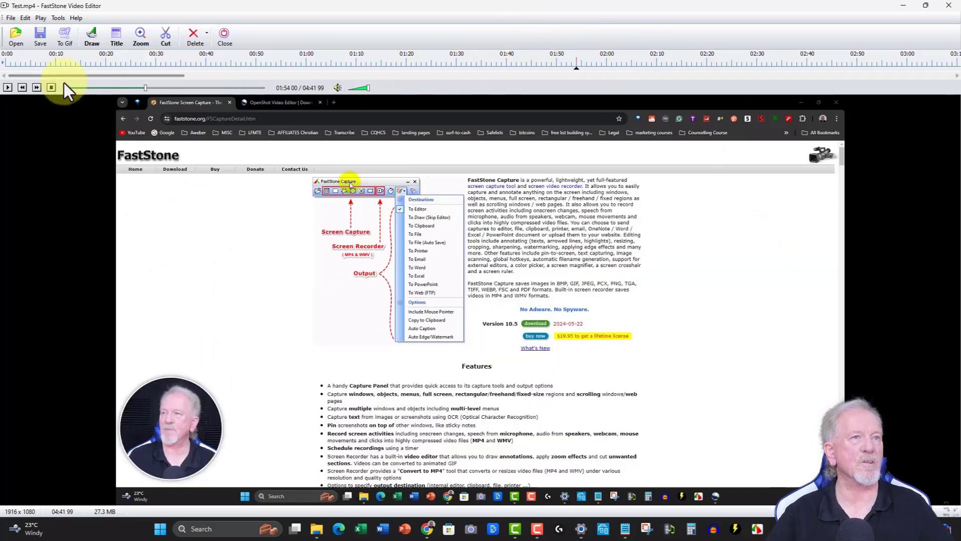
{"action": "left_click", "coordinate": [8, 88]}
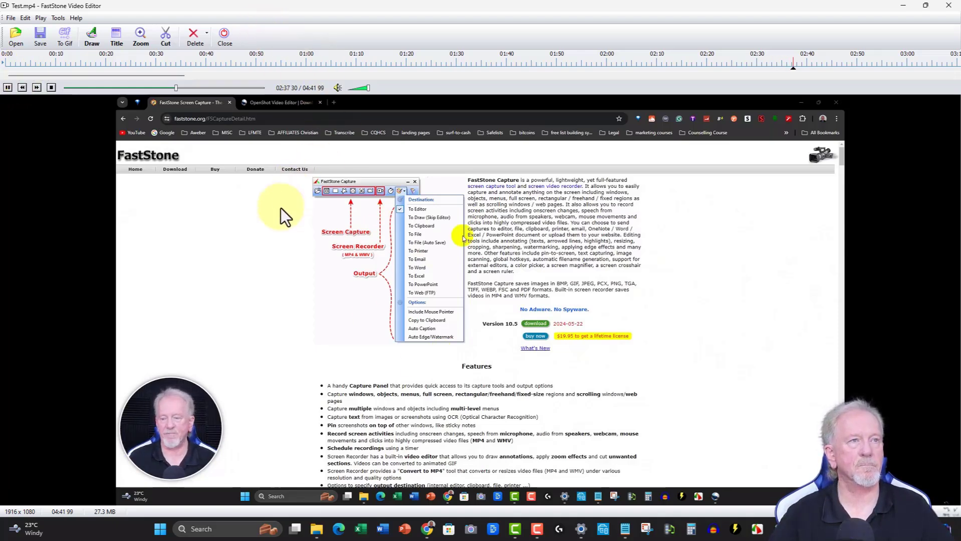
{"action": "key", "text": "space"}
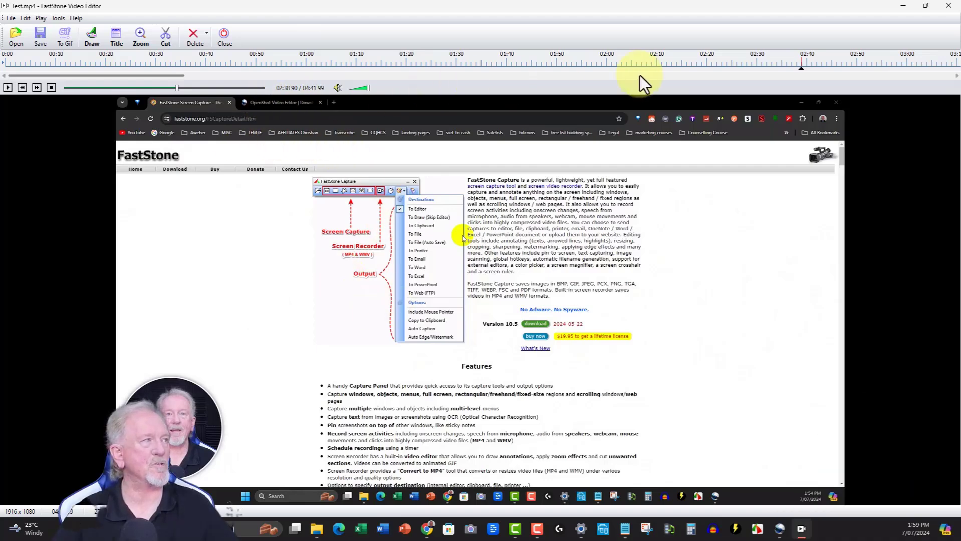
Check later parts of the recording at 03:05, 03:52 and 02:55, playing it briefly.
{"action": "left_click", "coordinate": [933, 56]}
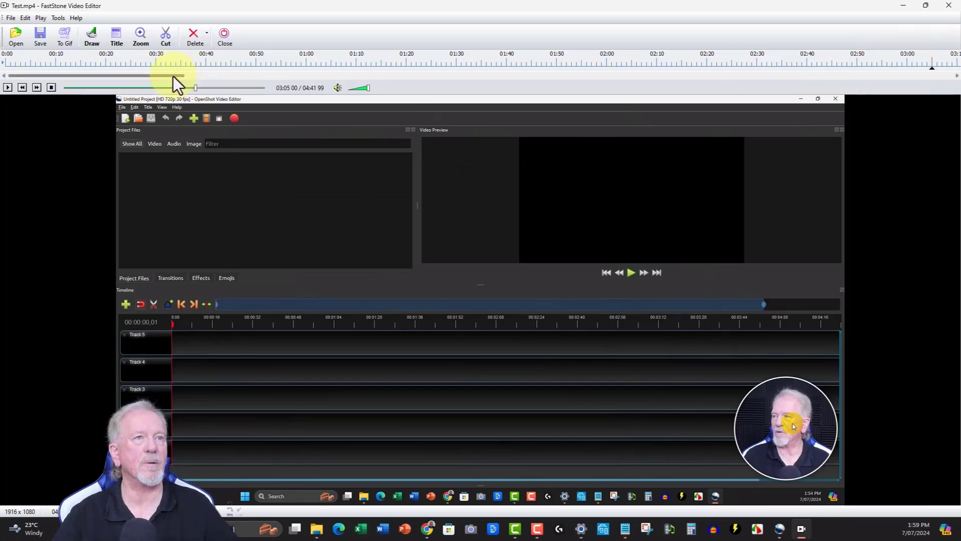
{"action": "left_click_drag", "start_coordinate": [172, 76], "coordinate": [410, 89]}
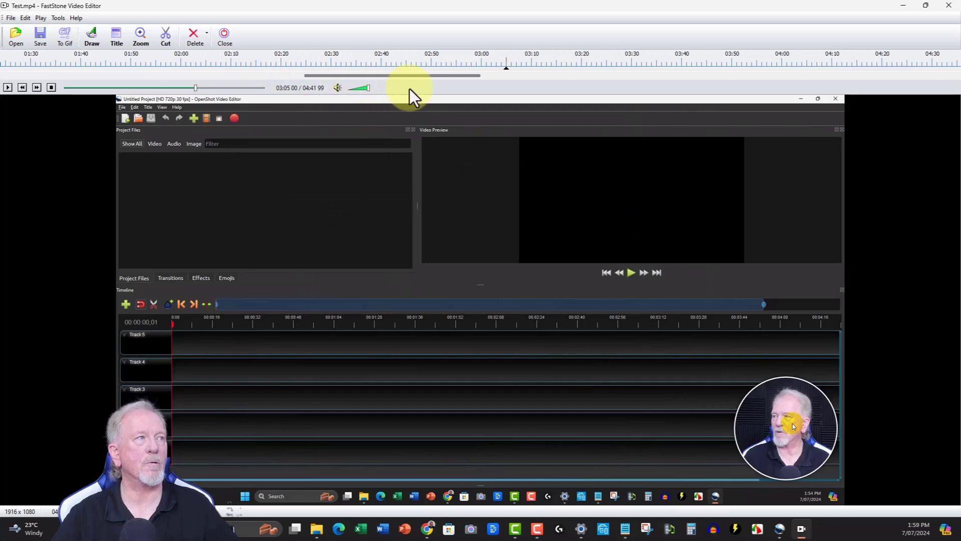
{"action": "left_click", "coordinate": [397, 57]}
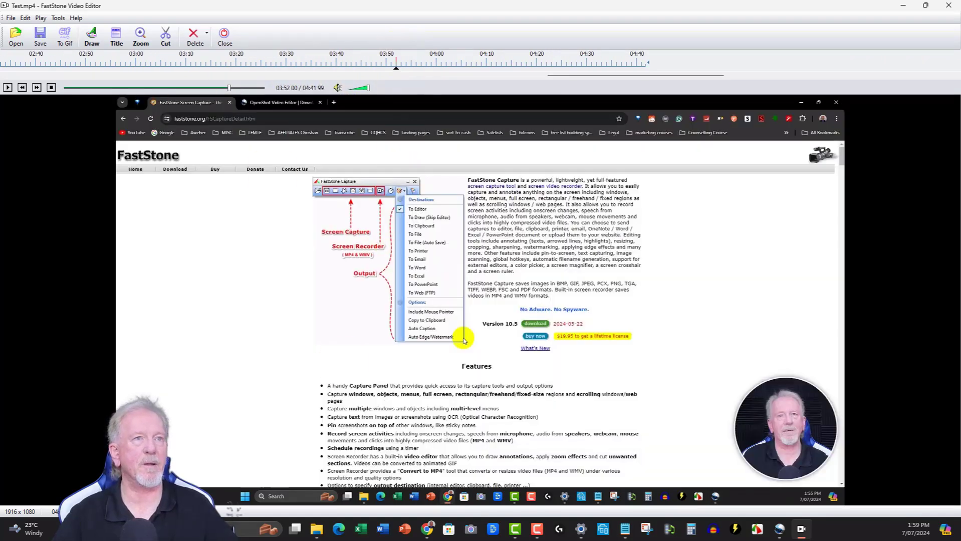
{"action": "left_click", "coordinate": [7, 87]}
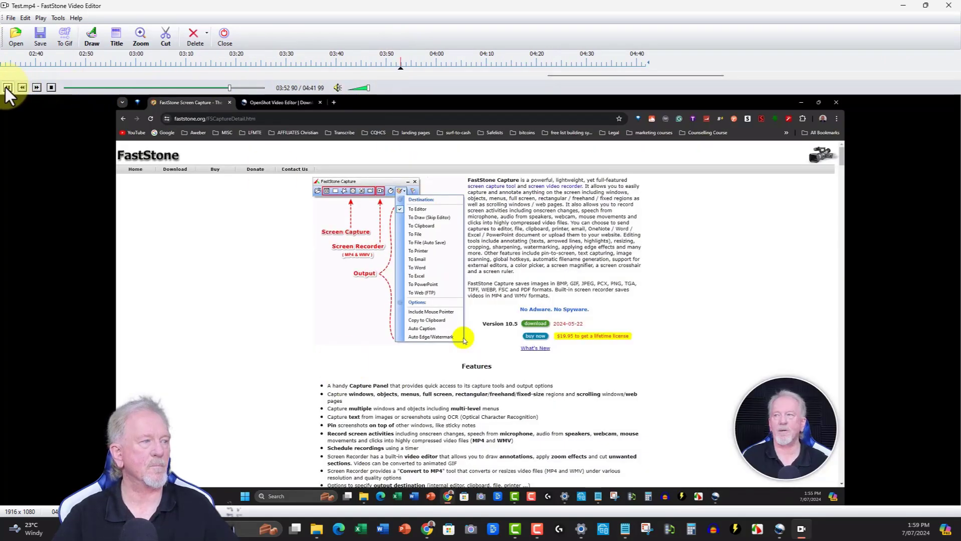
{"action": "left_click", "coordinate": [86, 60]}
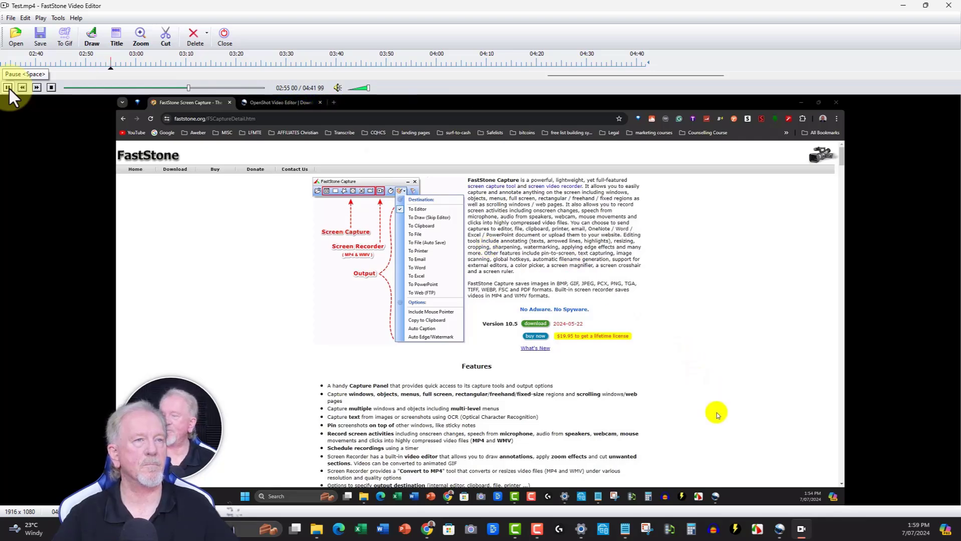
Pause at 03:25 and start a Draw annotation with the Blur tool, using the smooth blur style, rectangular shape and 100% strength.
{"action": "left_click", "coordinate": [188, 60]}
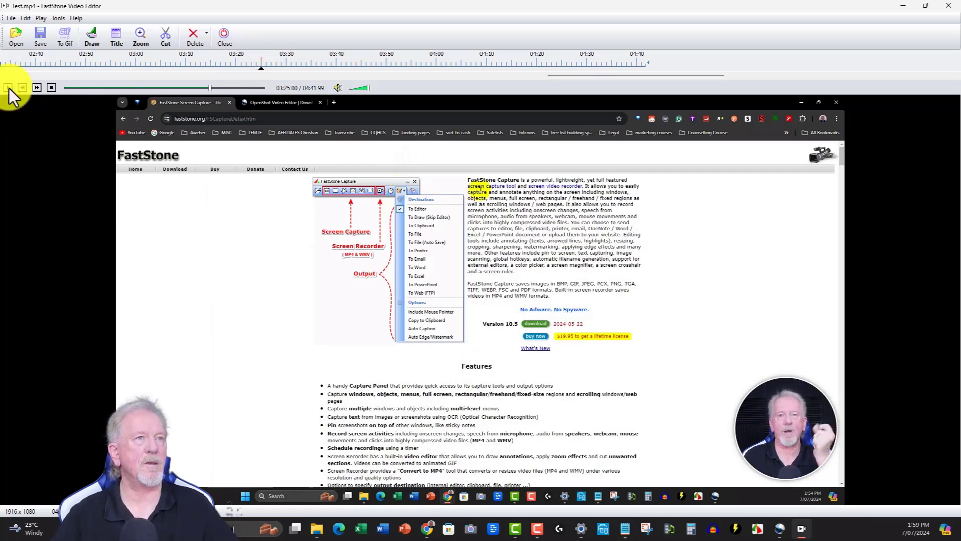
{"action": "left_click", "coordinate": [8, 88]}
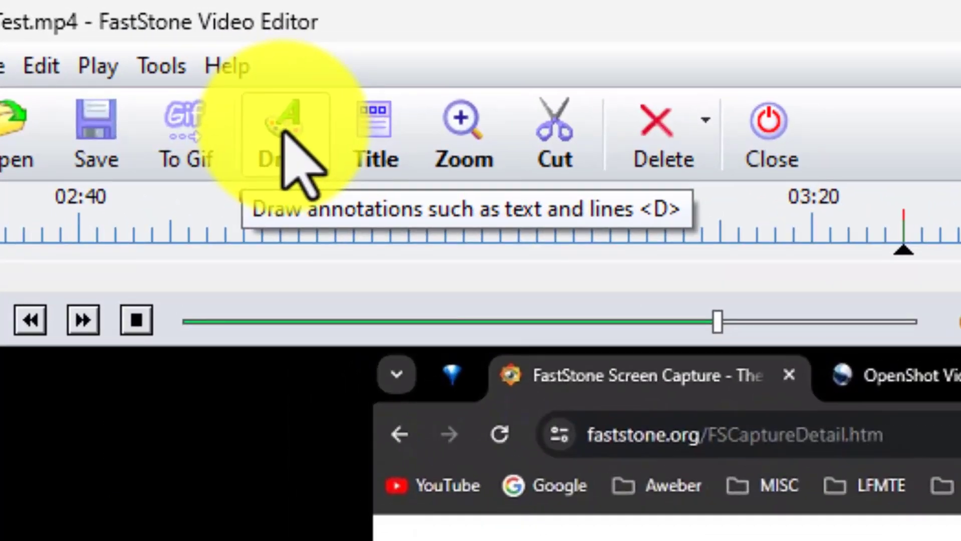
{"action": "left_click", "coordinate": [284, 134]}
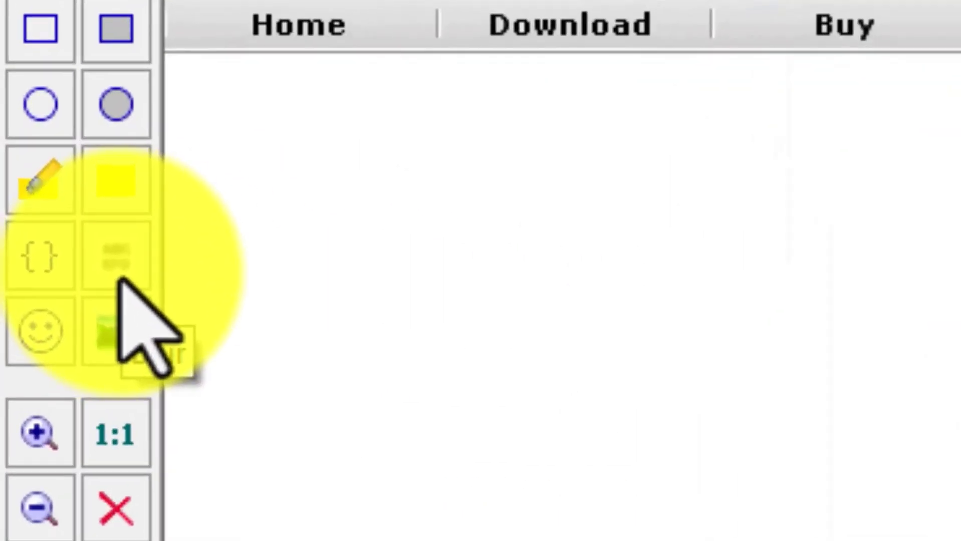
{"action": "left_click", "coordinate": [119, 279]}
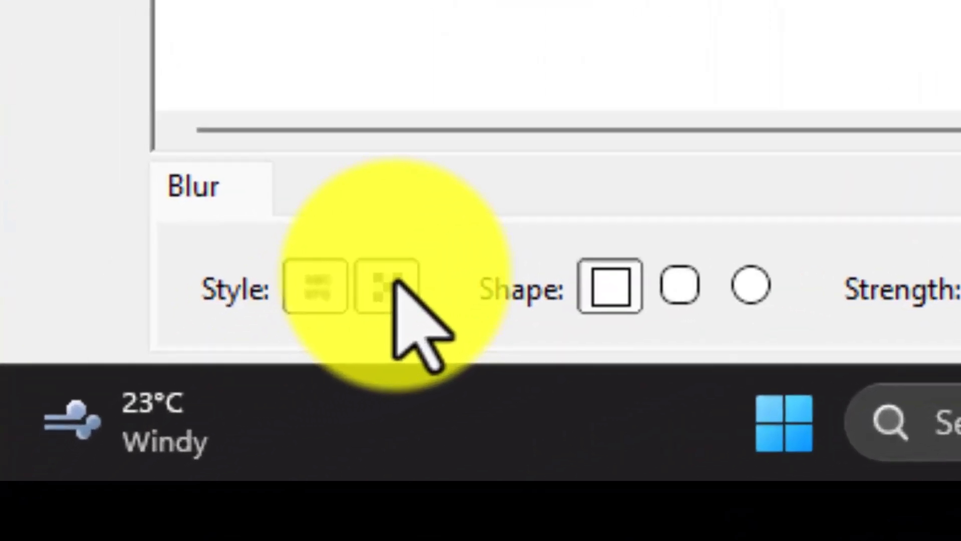
{"action": "left_click", "coordinate": [77, 502]}
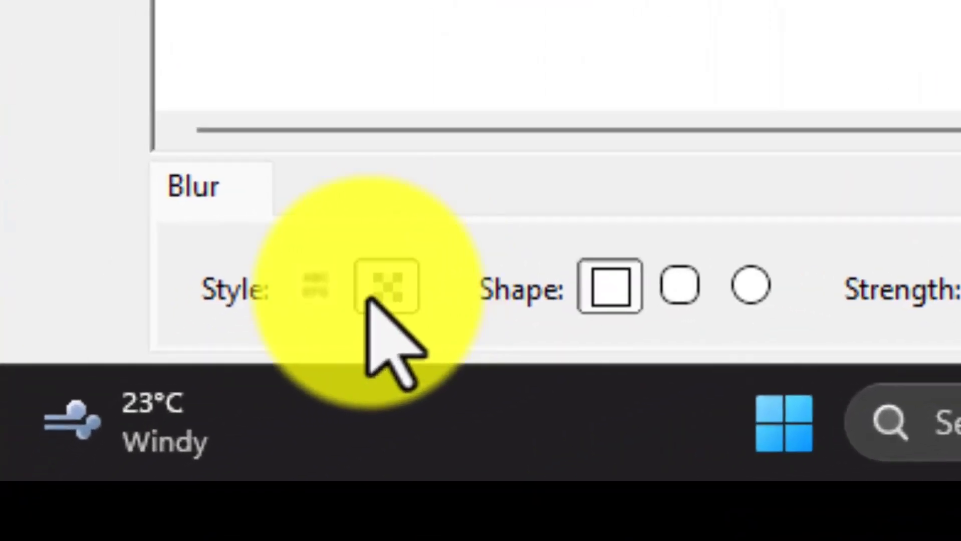
{"action": "left_click", "coordinate": [302, 299]}
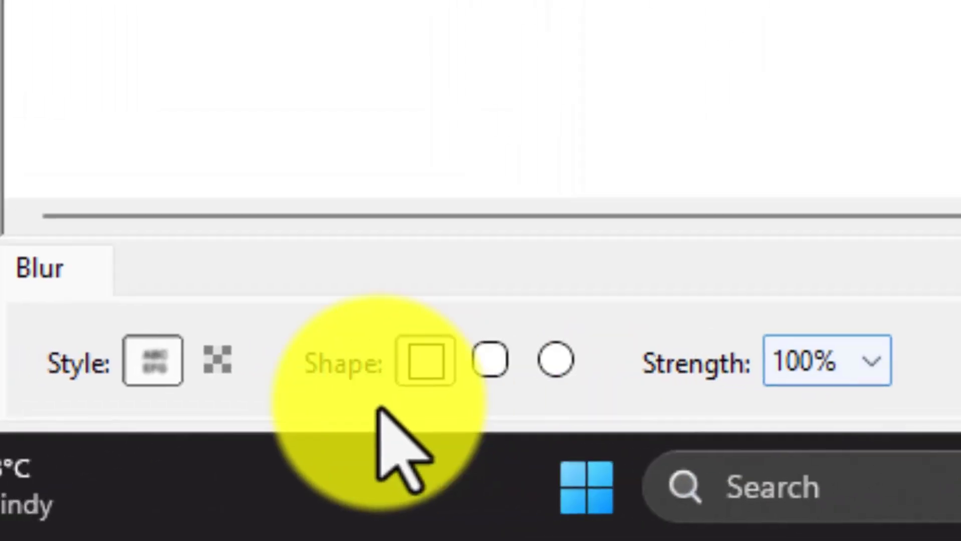
{"action": "left_click", "coordinate": [218, 357]}
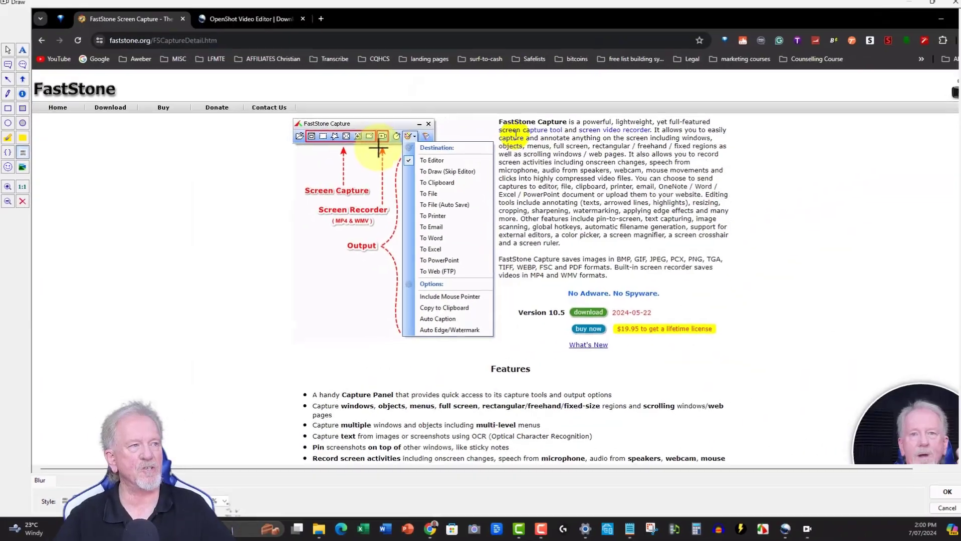
Blur the Destination and Options menu in the page's capture image, and extend the blur on the timeline to about 03:39.
{"action": "left_click_drag", "start_coordinate": [395, 136], "coordinate": [505, 349]}
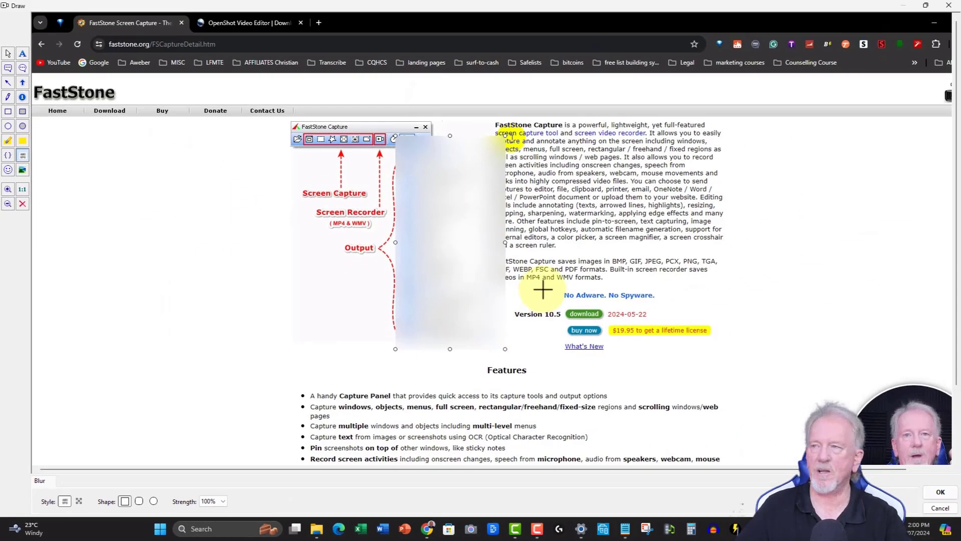
{"action": "scroll", "coordinate": [542, 290], "scroll_direction": "down", "scroll_amount": 1}
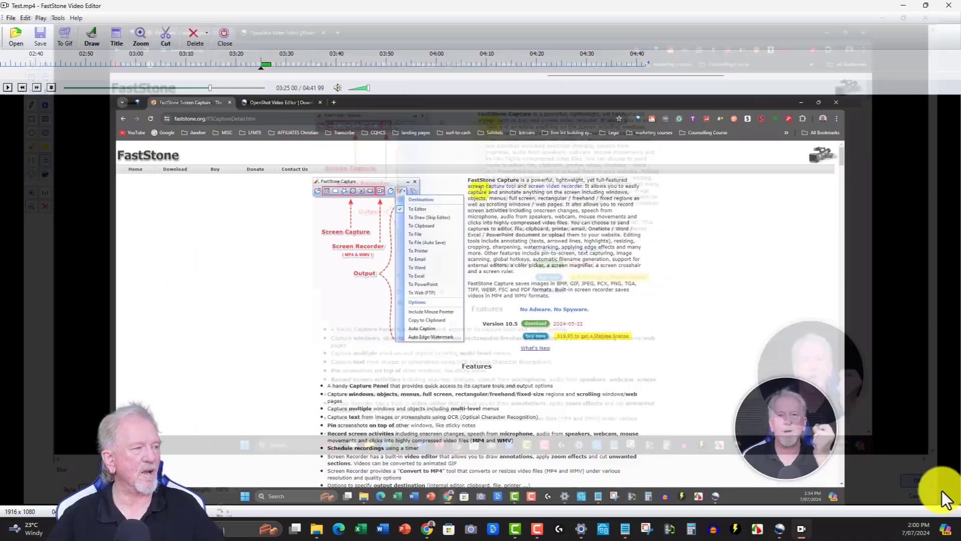
{"action": "left_click", "coordinate": [940, 493]}
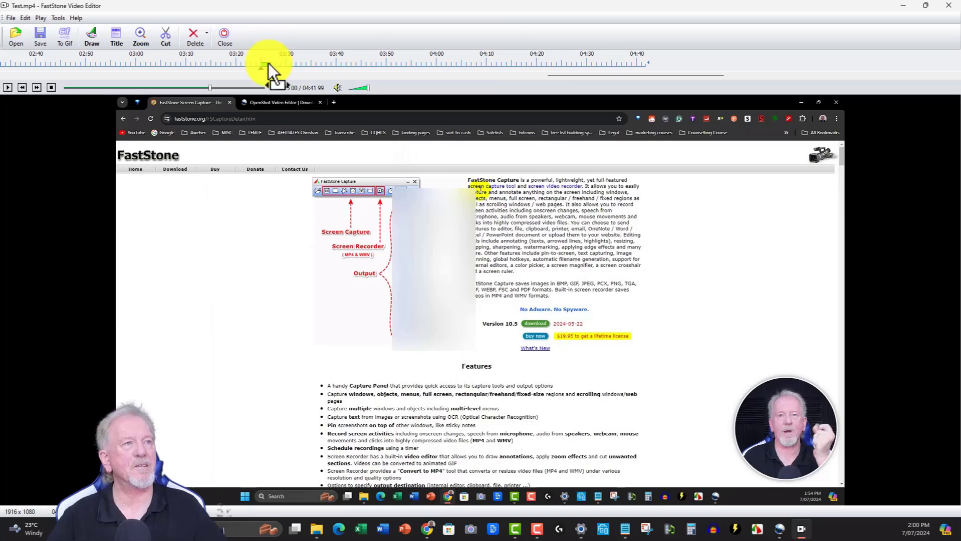
{"action": "left_click_drag", "start_coordinate": [268, 63], "coordinate": [301, 69]}
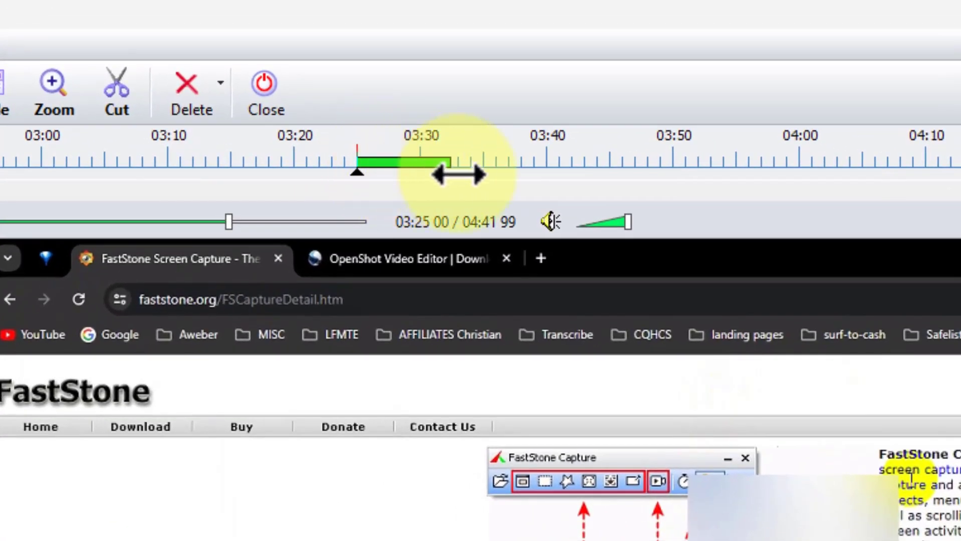
{"action": "left_click_drag", "start_coordinate": [458, 175], "coordinate": [420, 157]}
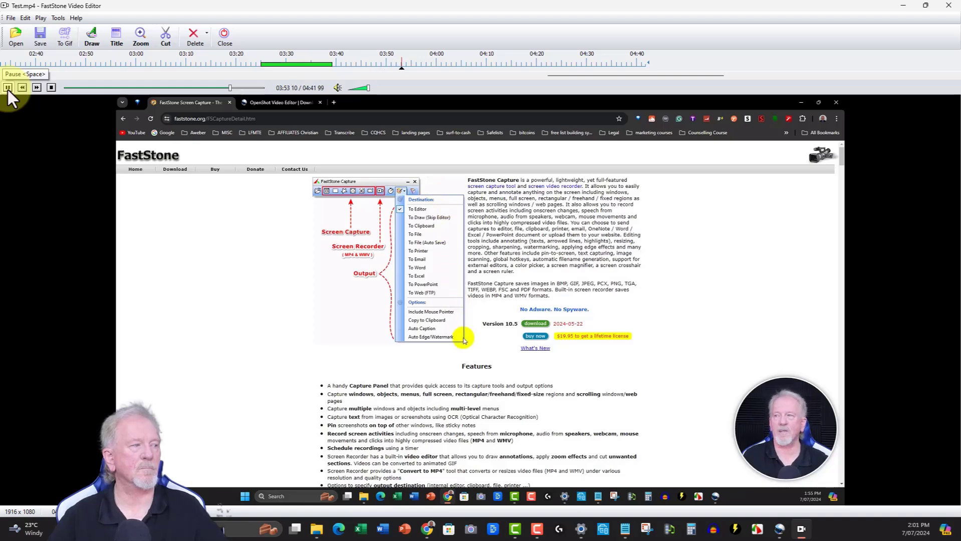
Cover the Destination and Options menu at 03:40 with a white filled rectangle that has a red border.
{"action": "left_click", "coordinate": [6, 88]}
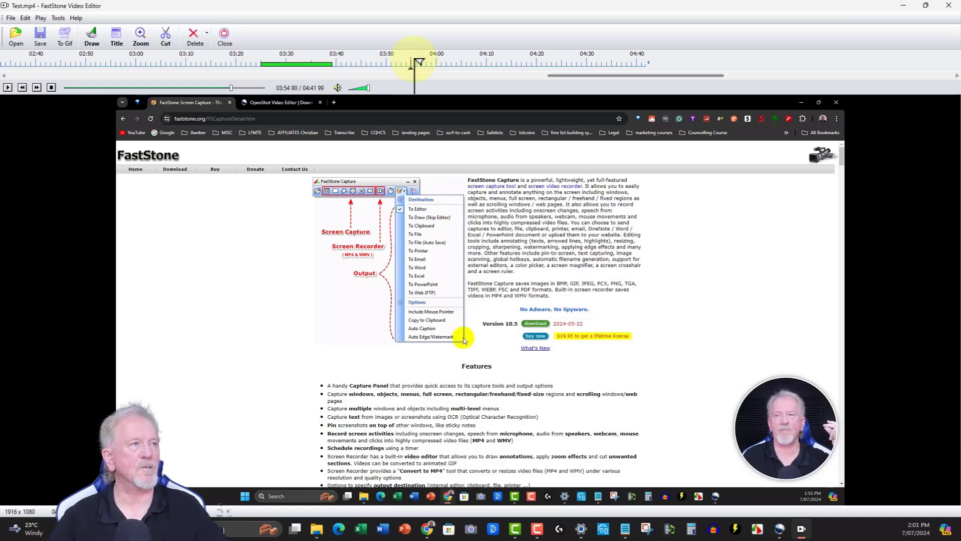
{"action": "left_click", "coordinate": [337, 57]}
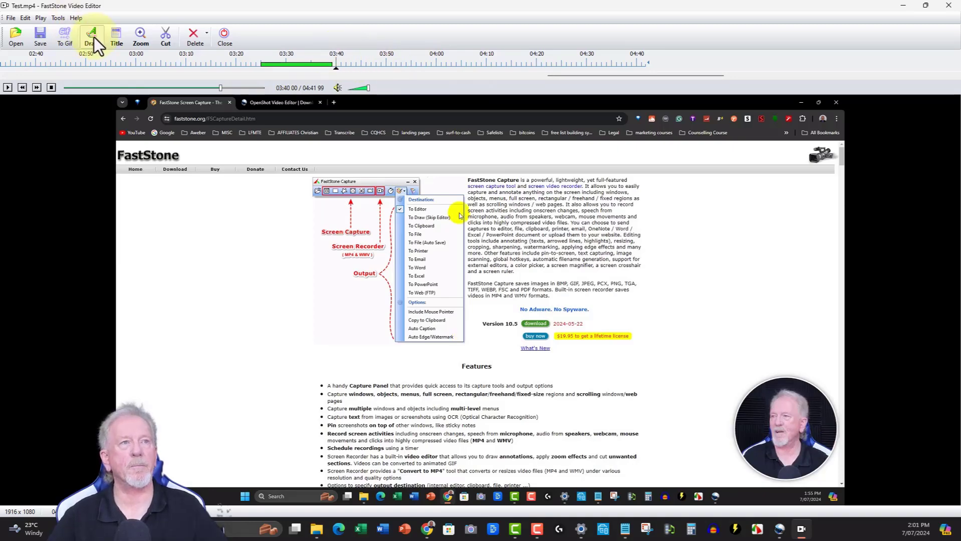
{"action": "left_click", "coordinate": [93, 36]}
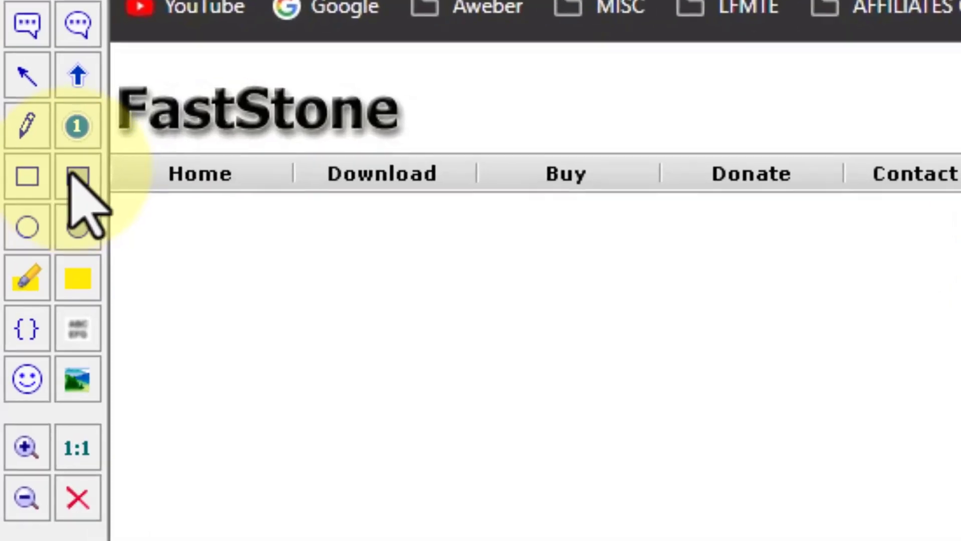
{"action": "left_click", "coordinate": [73, 175]}
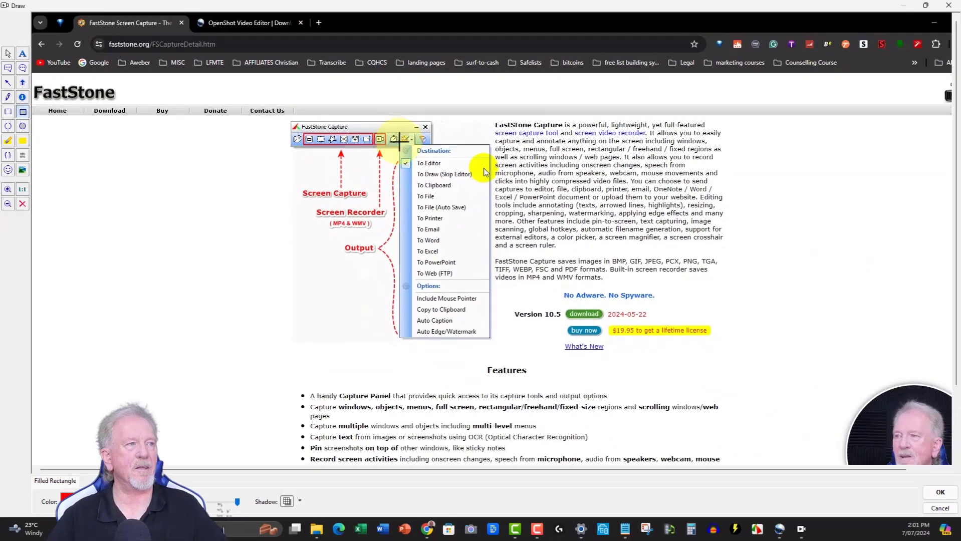
{"action": "left_click_drag", "start_coordinate": [398, 142], "coordinate": [500, 344]}
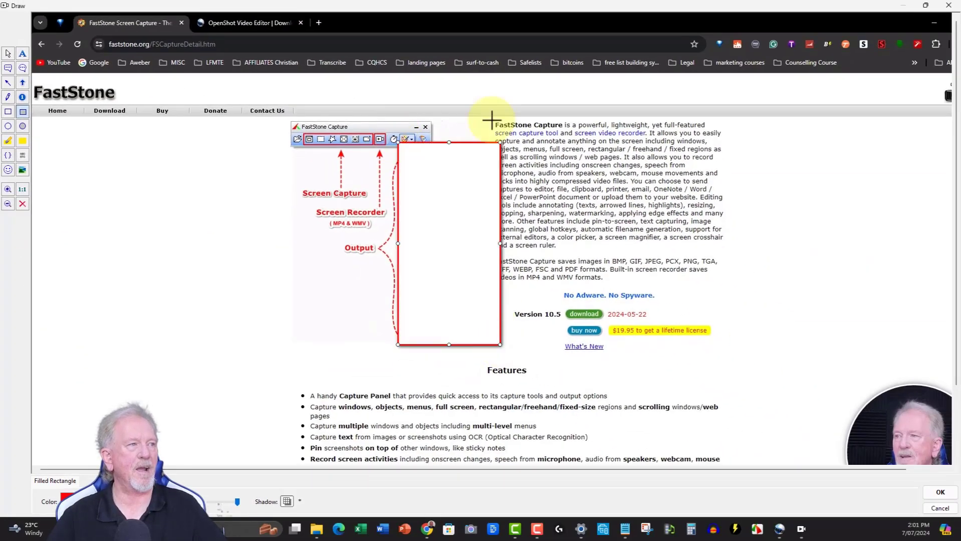
{"action": "left_click", "coordinate": [940, 492]}
Play and pause the recording at about 03:55, and extend the filled rectangle on the timeline to about there.
{"action": "left_click", "coordinate": [8, 88]}
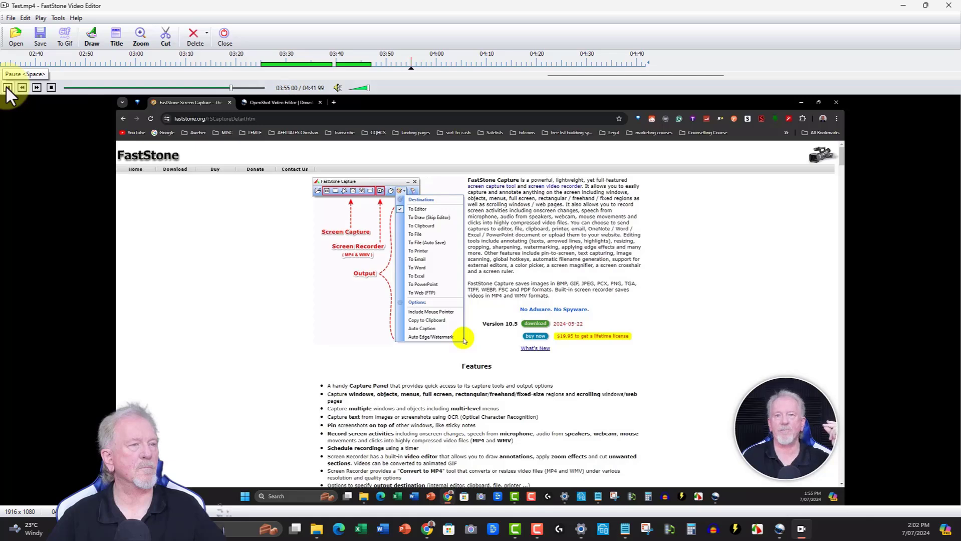
{"action": "left_click", "coordinate": [8, 87]}
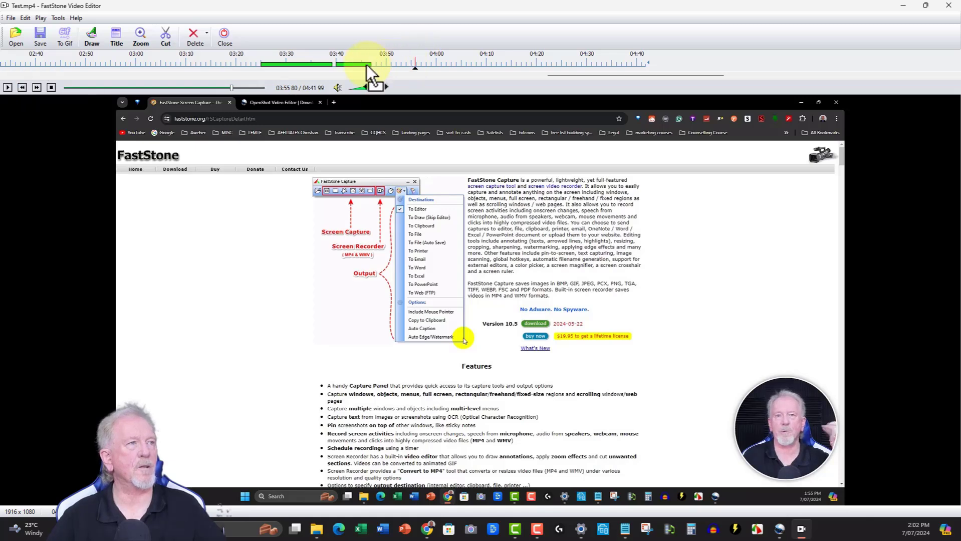
{"action": "left_click_drag", "start_coordinate": [371, 64], "coordinate": [412, 71]}
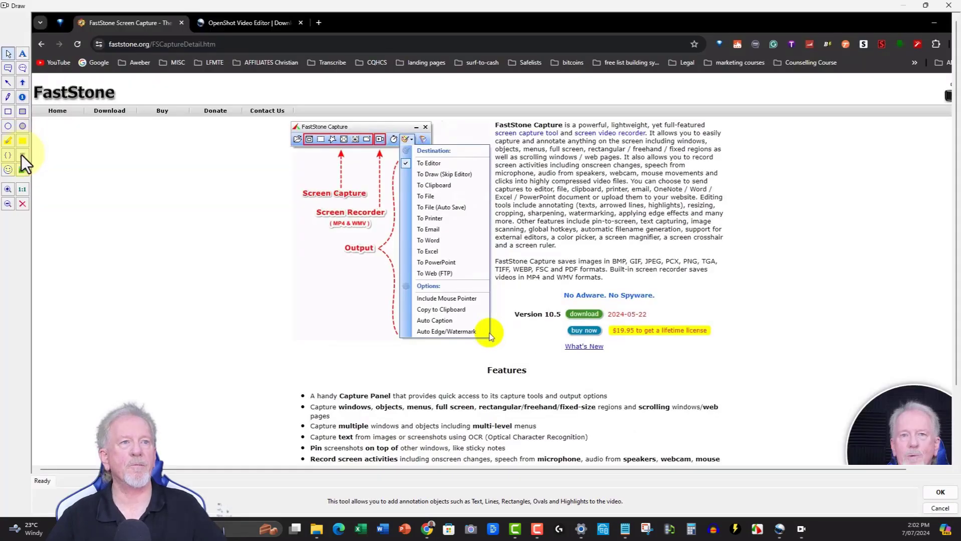
Add a blur over the Destination and Options menu at about 03:55, and adjust the filled rectangle's end to meet it.
{"action": "left_click", "coordinate": [22, 155]}
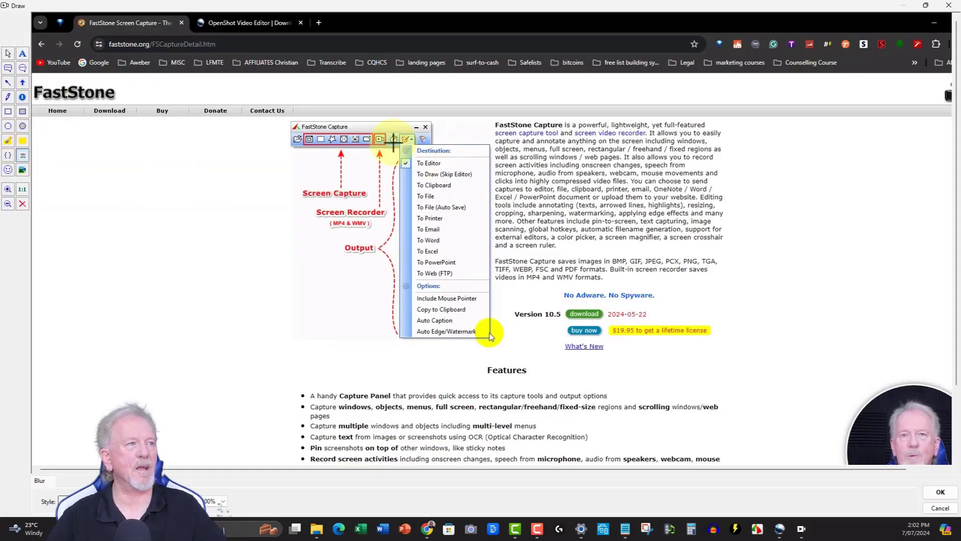
{"action": "mouse_move", "coordinate": [395, 143]}
{"action": "left_mouse_down"}
{"action": "mouse_move", "coordinate": [461, 241]}
{"action": "mouse_move", "coordinate": [500, 350]}
{"action": "mouse_move", "coordinate": [500, 342]}
{"action": "left_mouse_up"}
{"action": "left_click", "coordinate": [939, 492]}
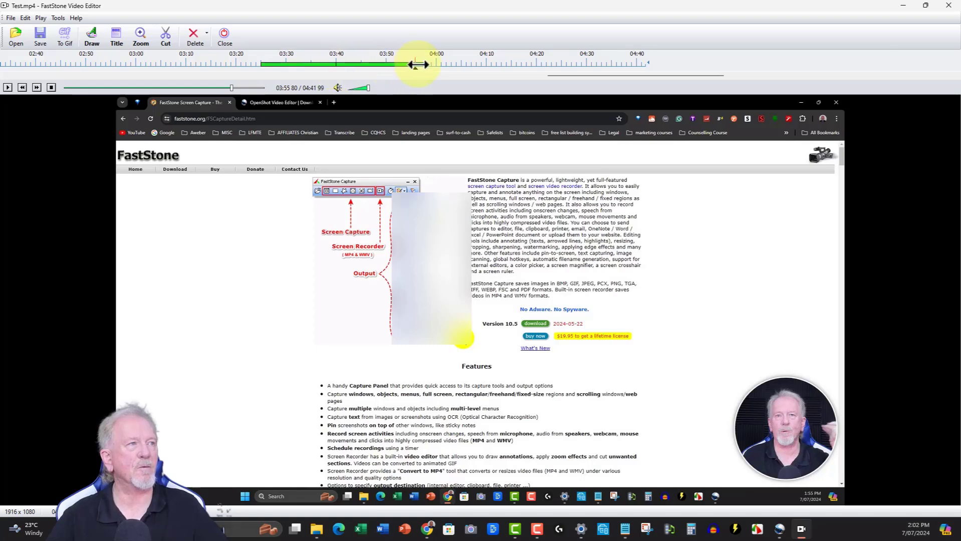
{"action": "left_click", "coordinate": [416, 65]}
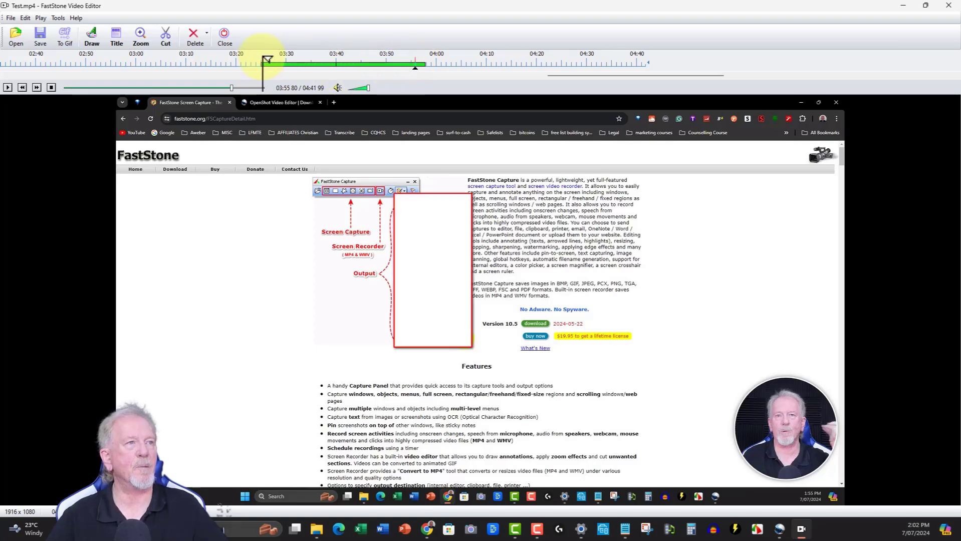
Preview the added annotations by playing the recording from 03:25.
{"action": "left_click", "coordinate": [264, 60]}
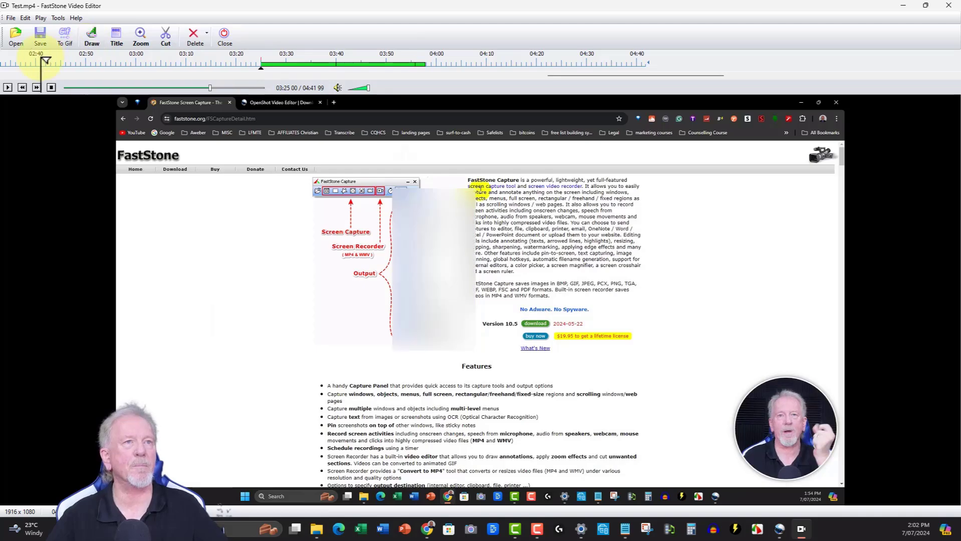
{"action": "left_click", "coordinate": [6, 86]}
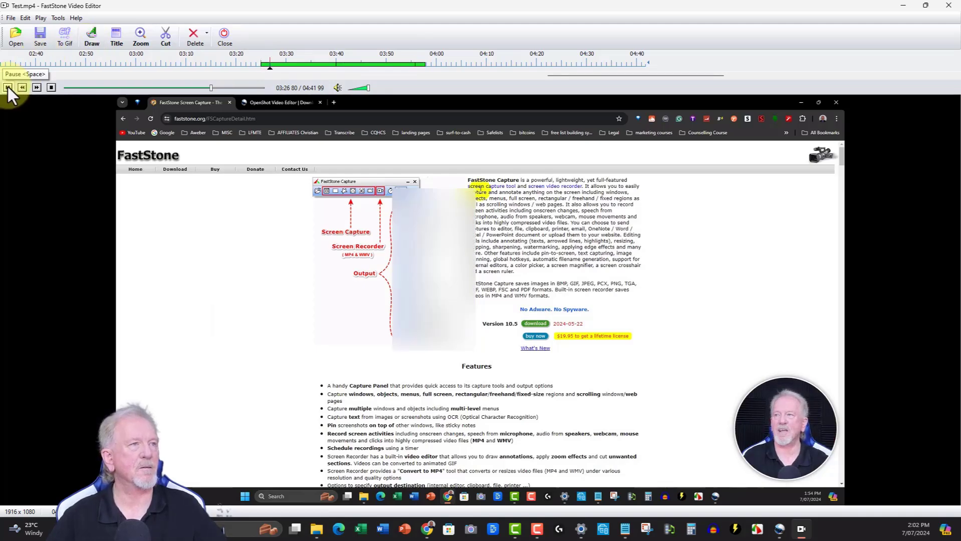
Play the recording on to about 04:00, and extend the final blur on the timeline to about 04:06.
{"action": "left_click", "coordinate": [7, 87]}
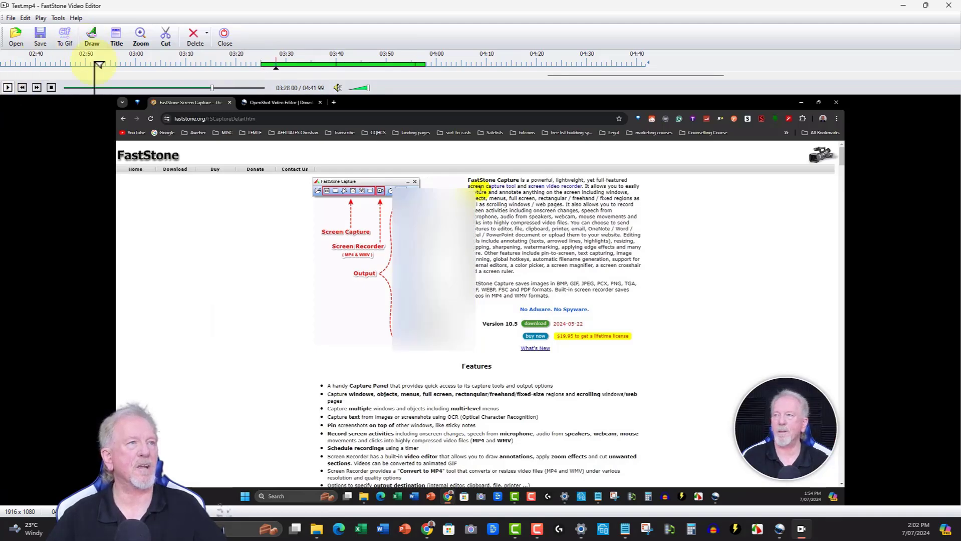
{"action": "left_click", "coordinate": [331, 59]}
{"action": "left_click", "coordinate": [6, 86]}
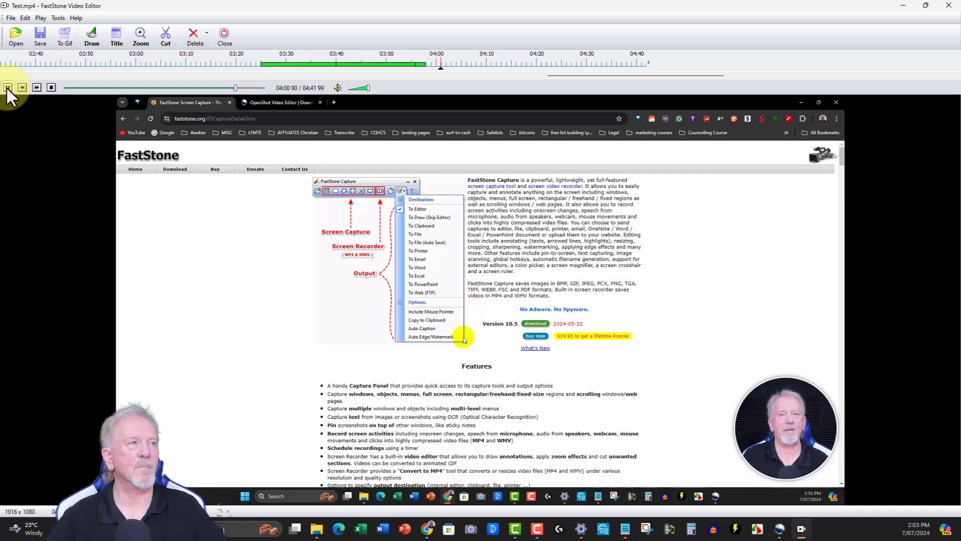
{"action": "left_click", "coordinate": [7, 88]}
{"action": "left_click_drag", "start_coordinate": [426, 65], "coordinate": [467, 65]}
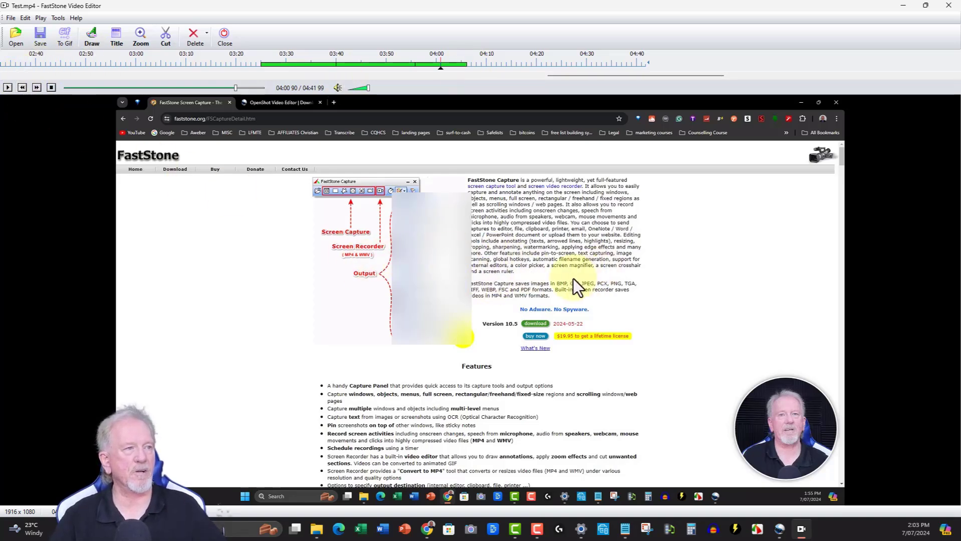
Look through the Draw annotation tools, including brackets and image insertion, without adding an annotation.
{"action": "left_click", "coordinate": [87, 32]}
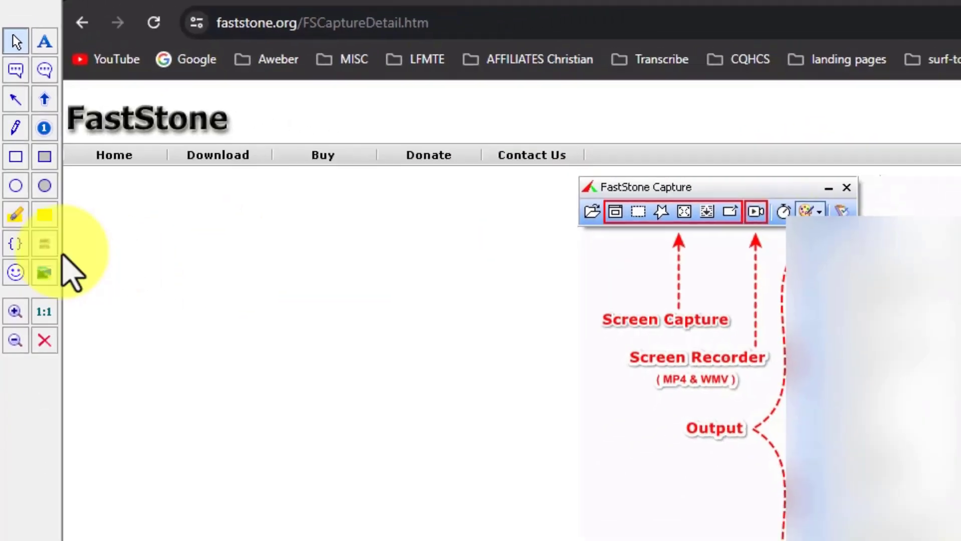
{"action": "left_click", "coordinate": [23, 331]}
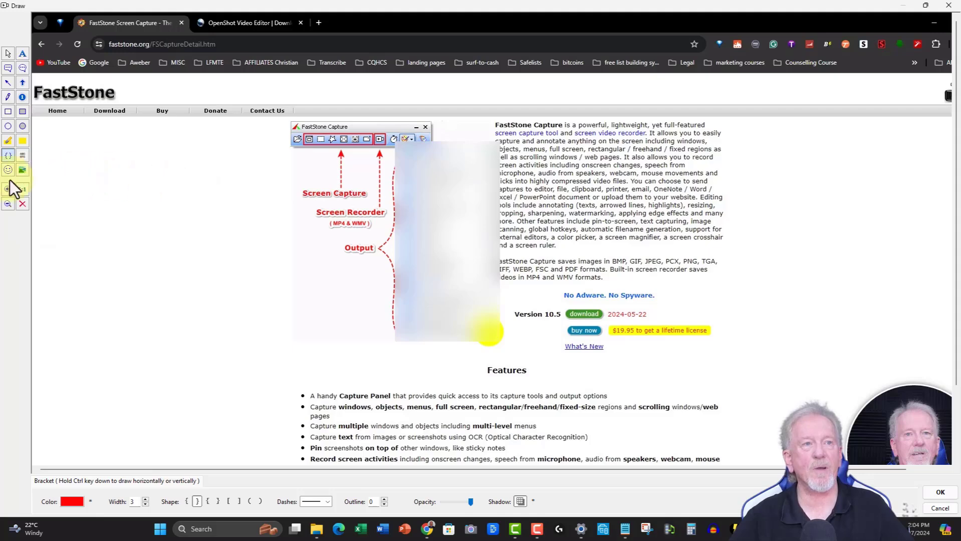
{"action": "left_click", "coordinate": [22, 169]}
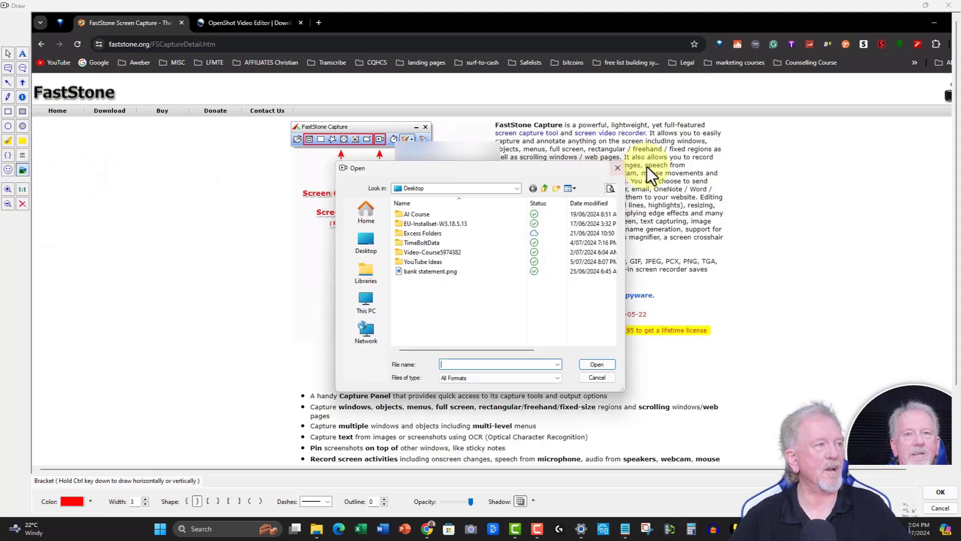
{"action": "left_click", "coordinate": [618, 168]}
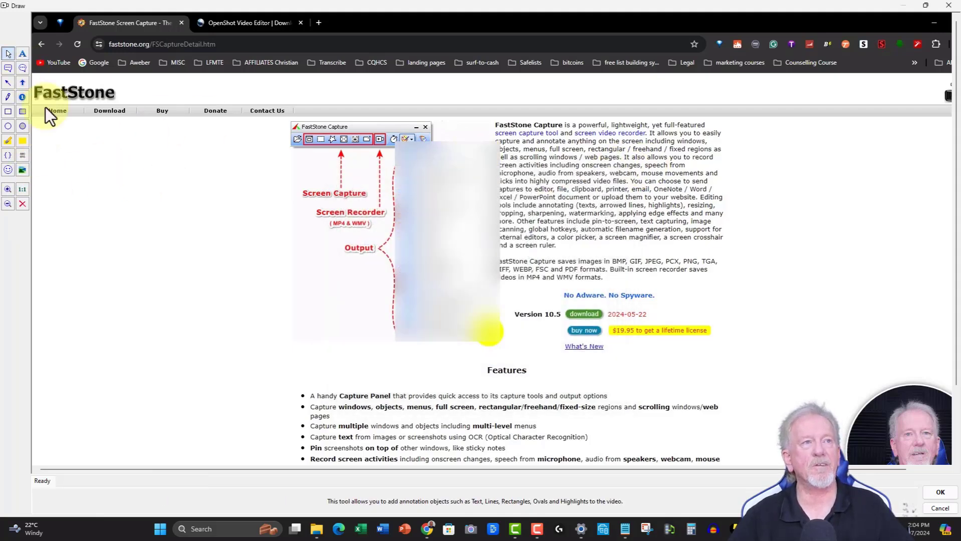
{"action": "left_click", "coordinate": [939, 493]}
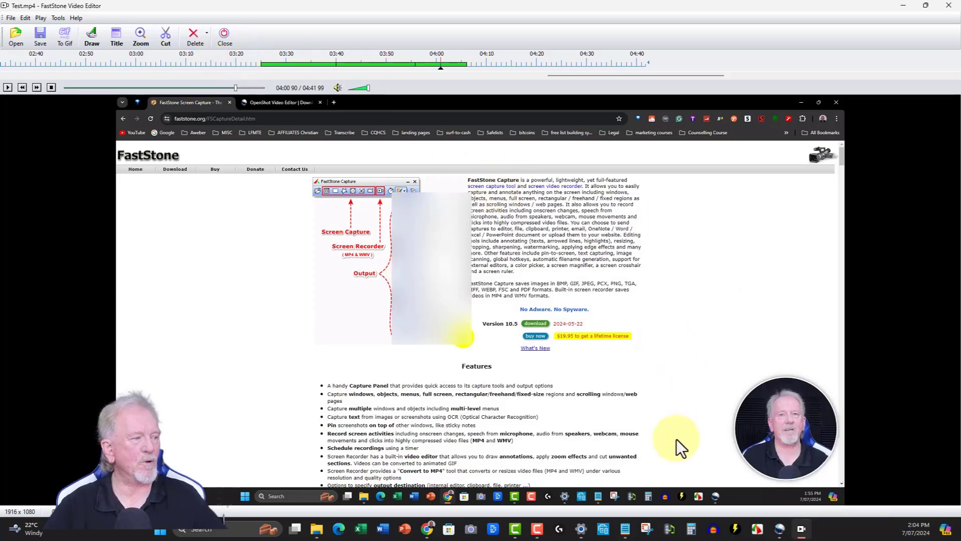
Switch to OpenShot Video Editor to view its empty project, and return to the FastStone Video Editor.
{"action": "mouse_move", "coordinate": [781, 534]}
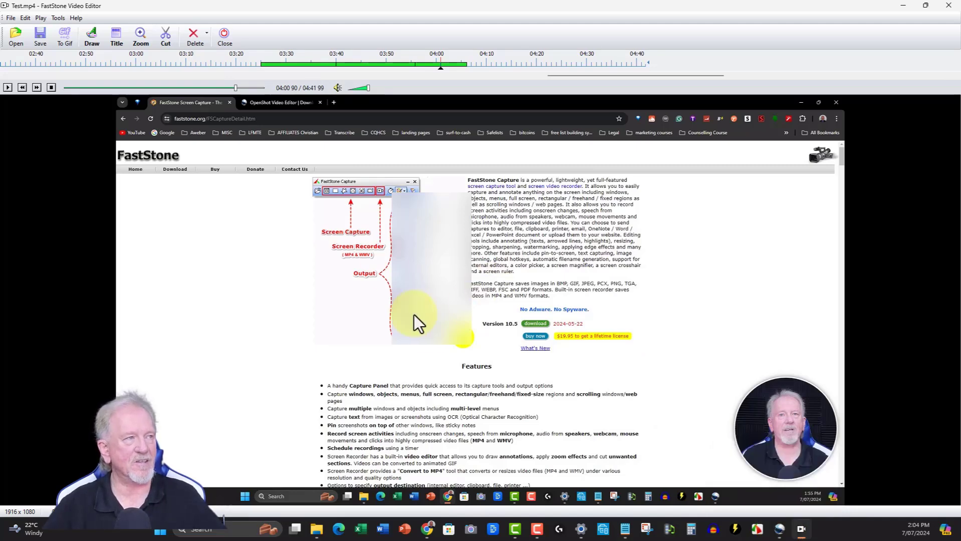
{"action": "left_click", "coordinate": [781, 529]}
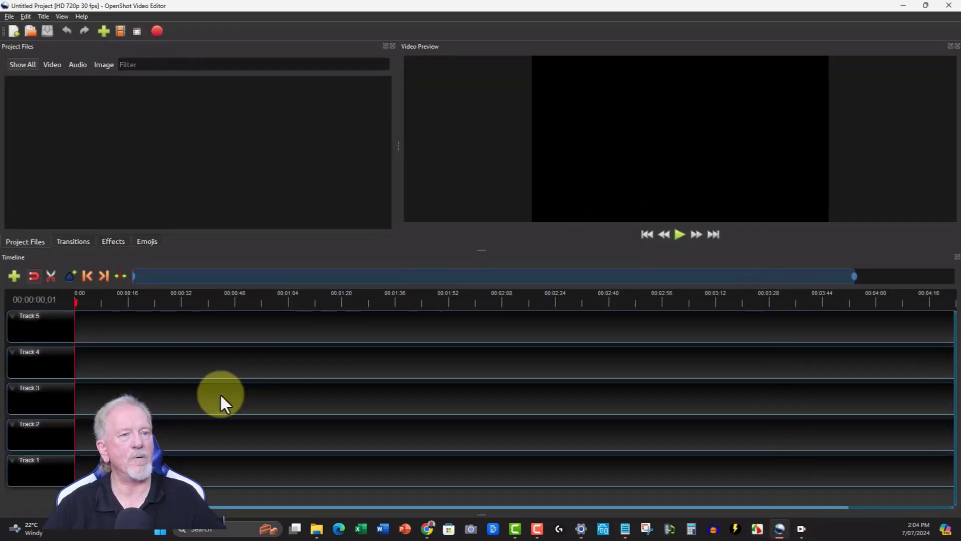
{"action": "left_click", "coordinate": [899, 6]}
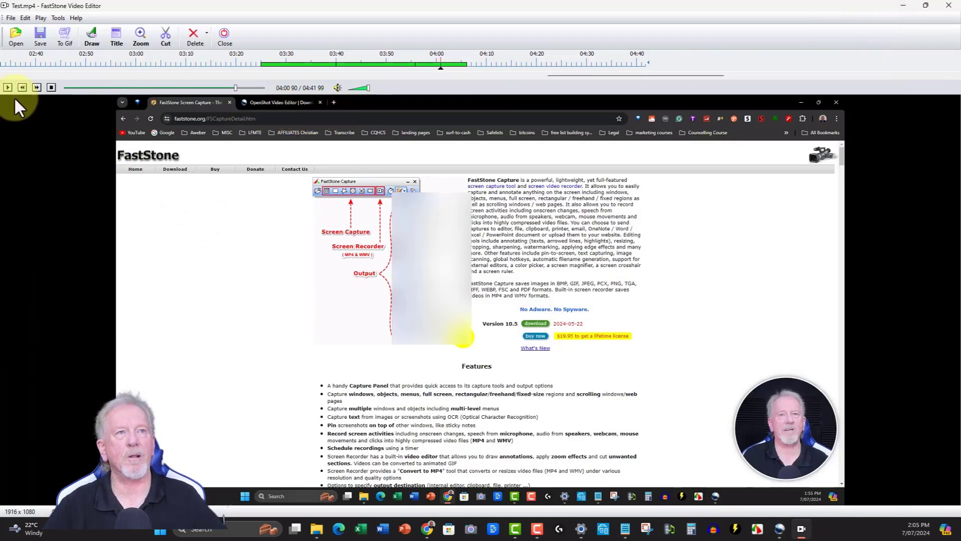
Save the edited recording to the Desktop as Test_edit.mp4 with original resolution and high MP4 quality.
{"action": "left_click", "coordinate": [38, 30]}
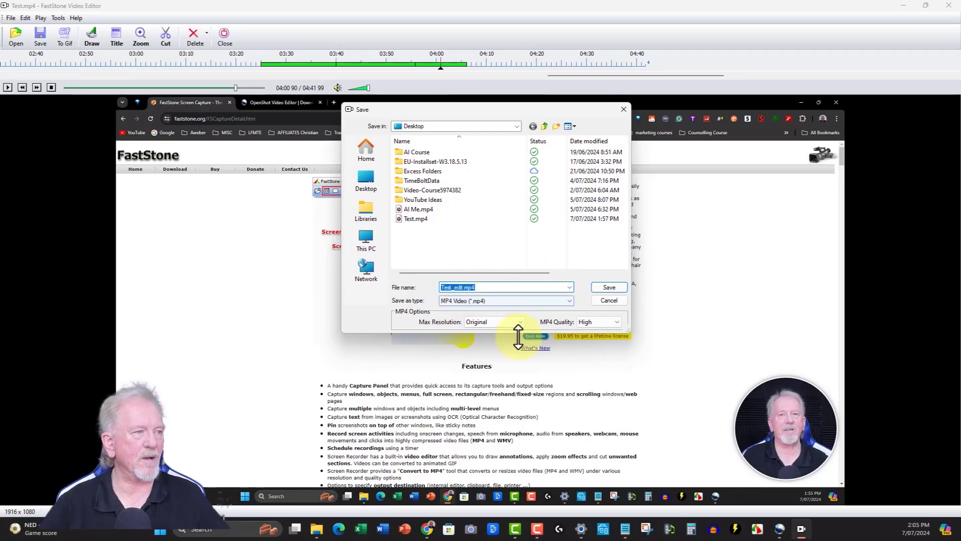
{"action": "left_click", "coordinate": [609, 287]}
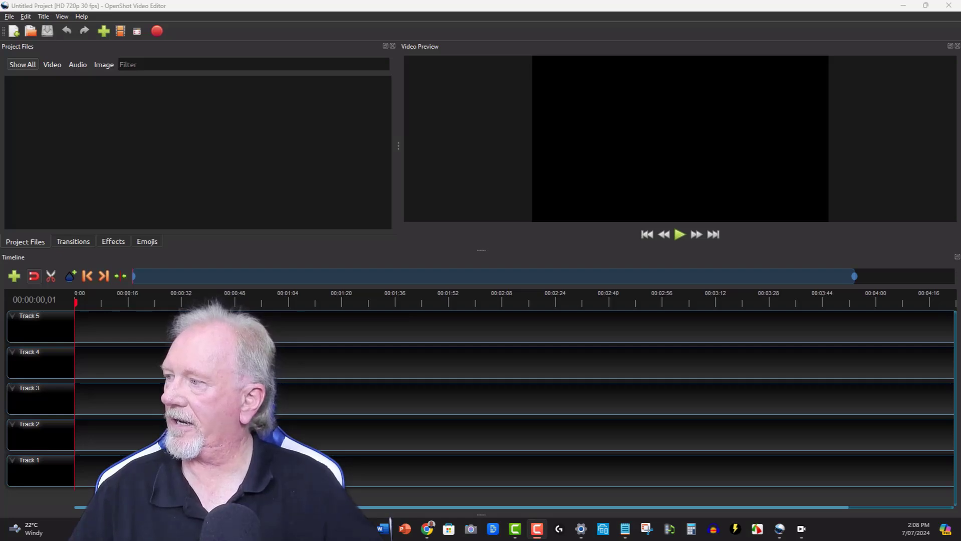
Import Test_edit.mp4 into OpenShot Video Editor at the start of Track 1, and briefly play its opening.
{"action": "left_click_drag", "start_coordinate": [0, 236], "coordinate": [124, 115]}
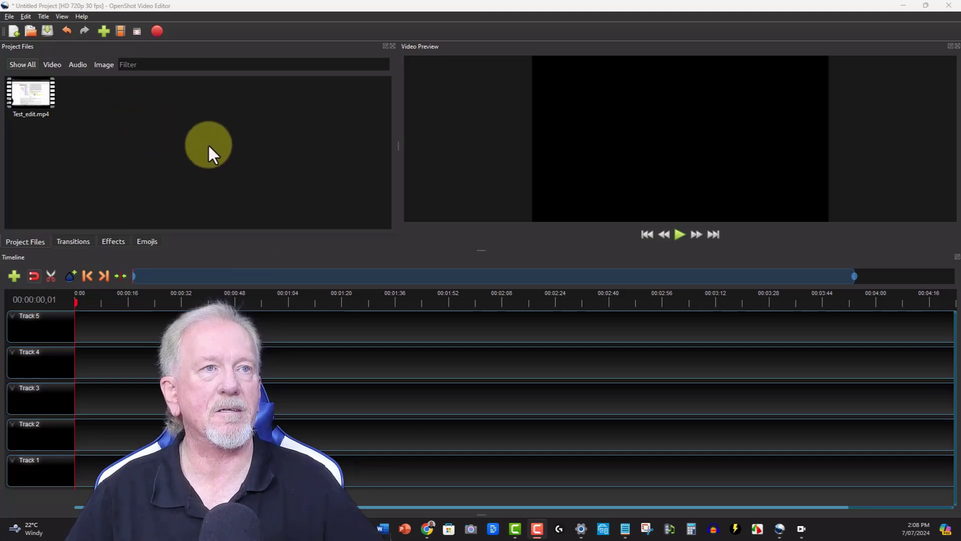
{"action": "left_click_drag", "start_coordinate": [34, 94], "coordinate": [63, 467]}
{"action": "left_click", "coordinate": [675, 233]}
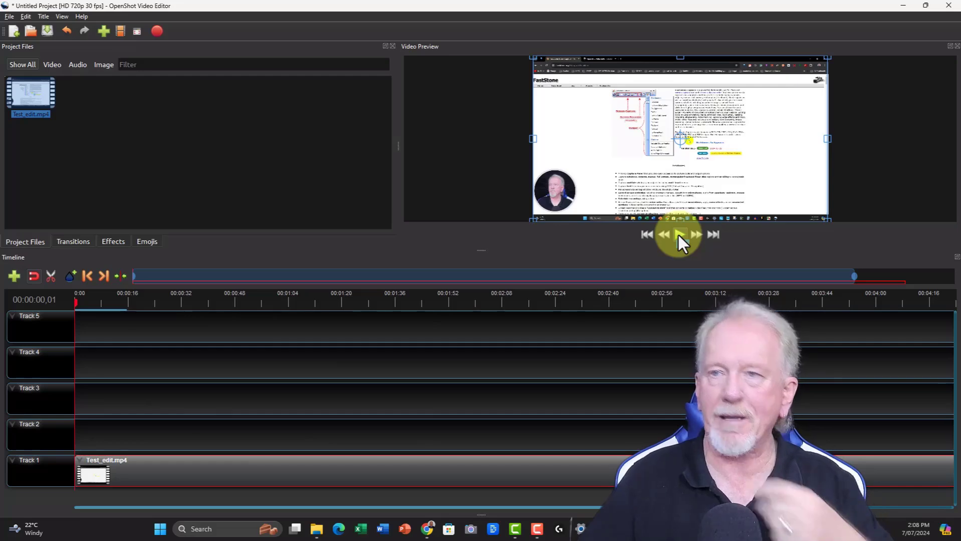
{"action": "left_click", "coordinate": [679, 234]}
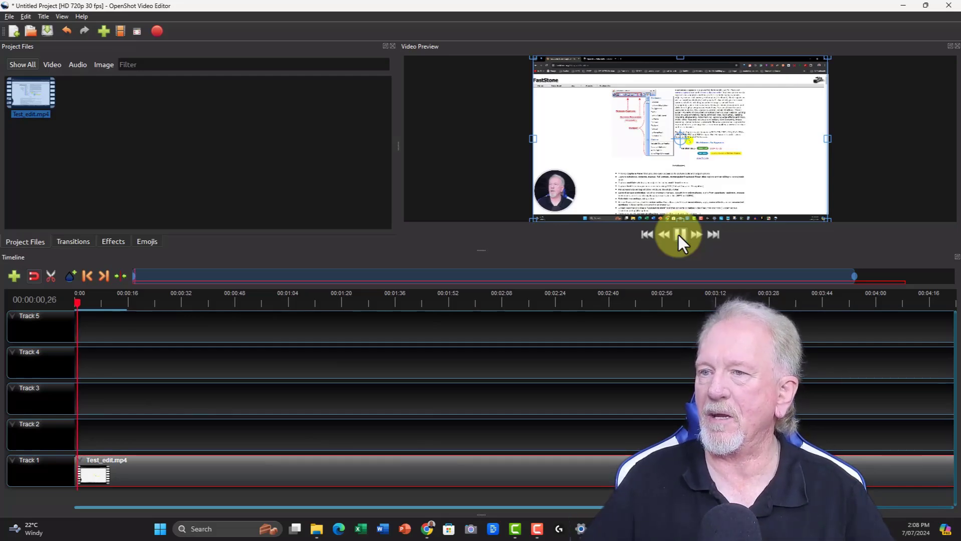
{"action": "left_click", "coordinate": [679, 235]}
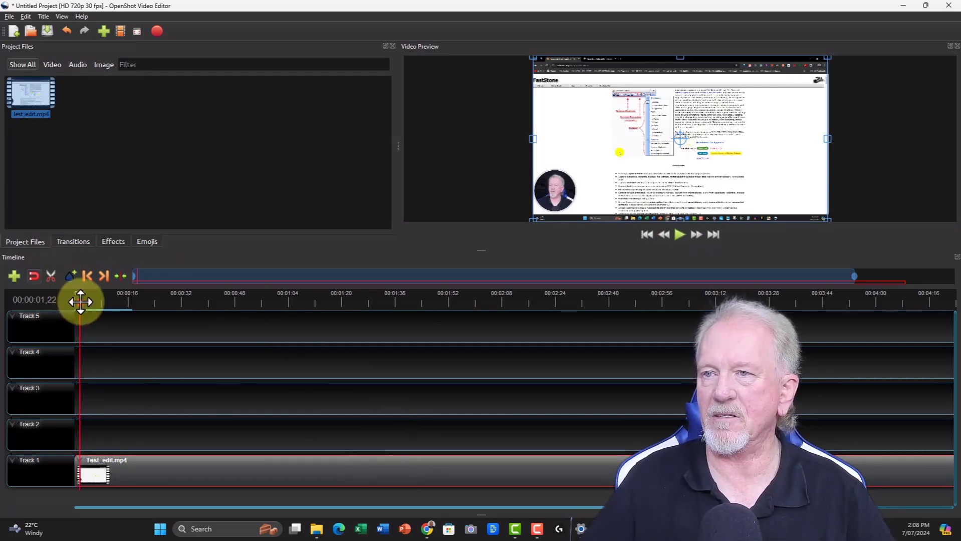
Split the Test_edit.mp4 clip on Track 1 at about 00:01:35 and again at about 00:03:52, keeping all parts.
{"action": "left_click_drag", "start_coordinate": [81, 301], "coordinate": [392, 301]}
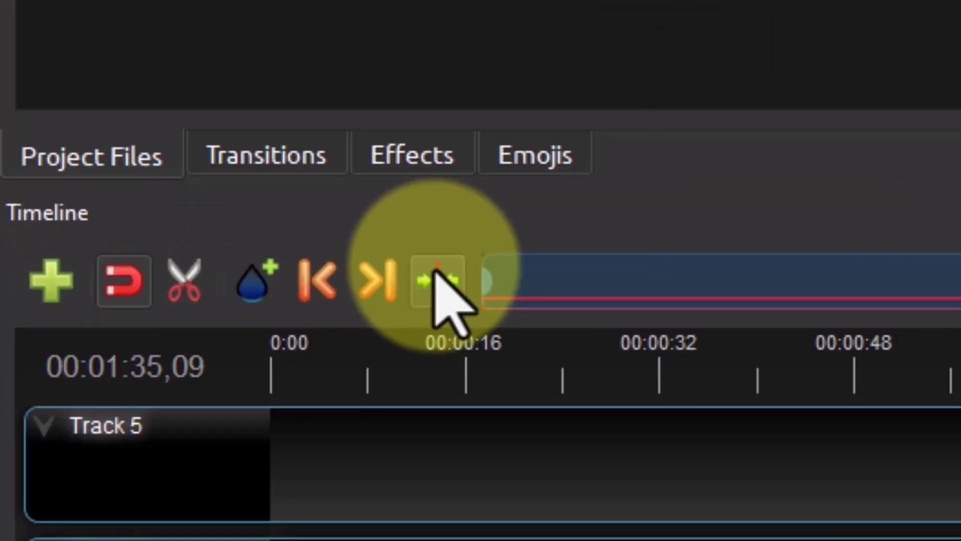
{"action": "left_click", "coordinate": [435, 271]}
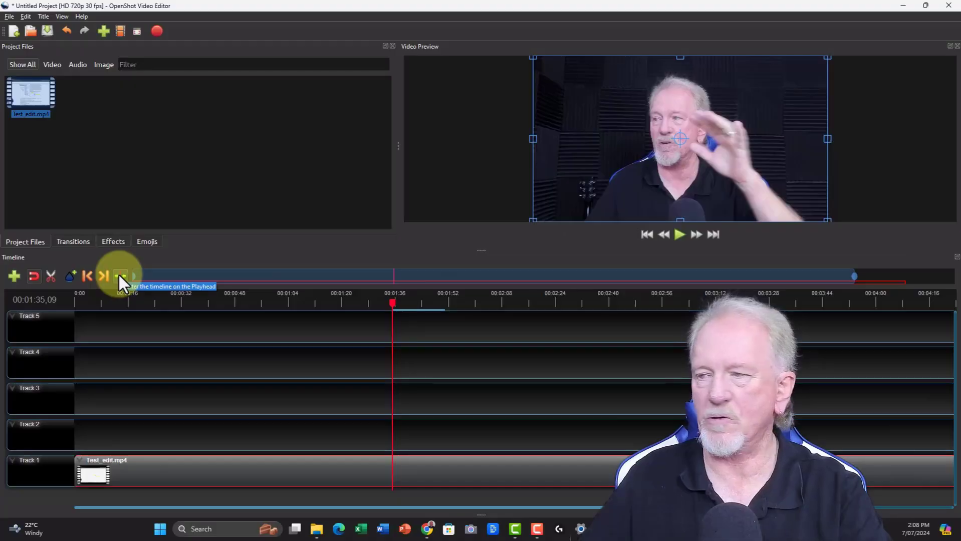
{"action": "key", "text": "ctrl+shift+k"}
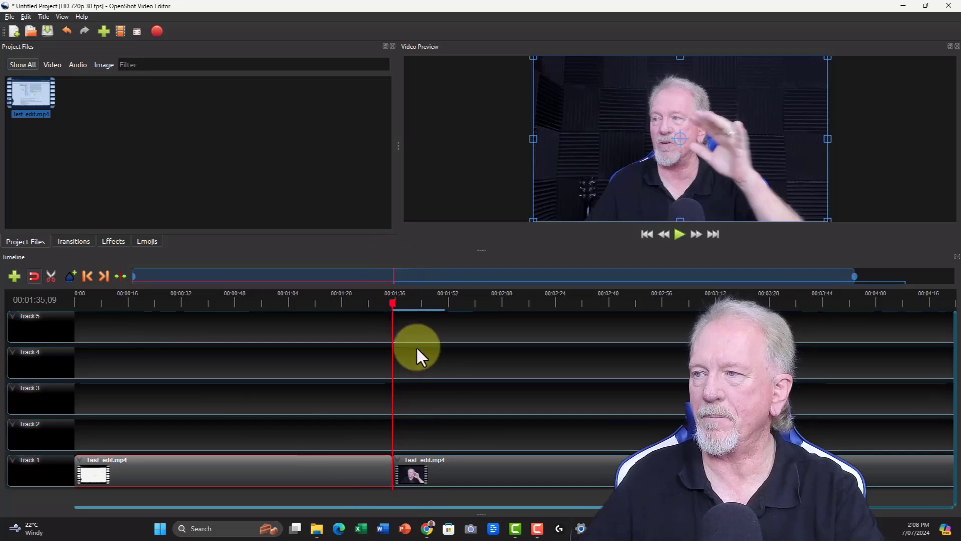
{"action": "left_click", "coordinate": [581, 300]}
{"action": "left_click", "coordinate": [849, 295]}
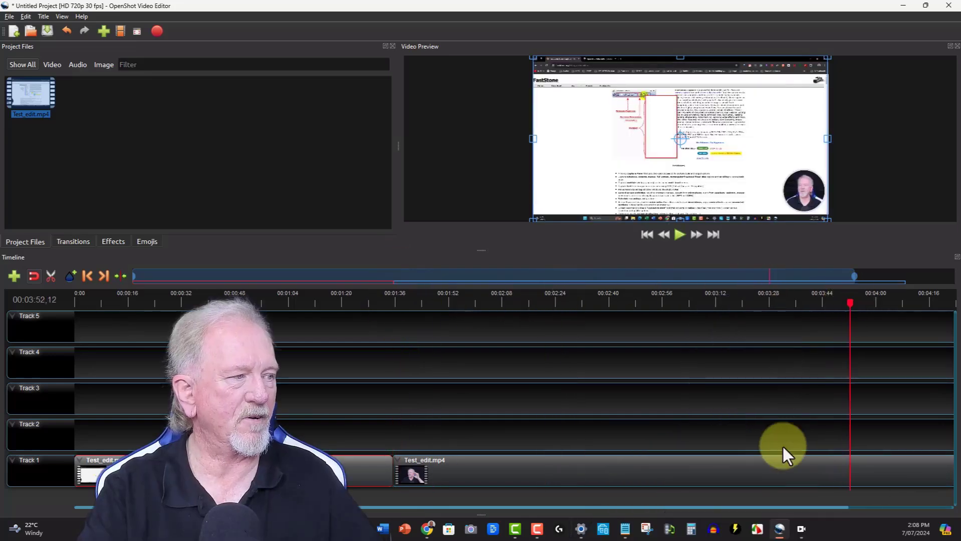
{"action": "left_click", "coordinate": [785, 472]}
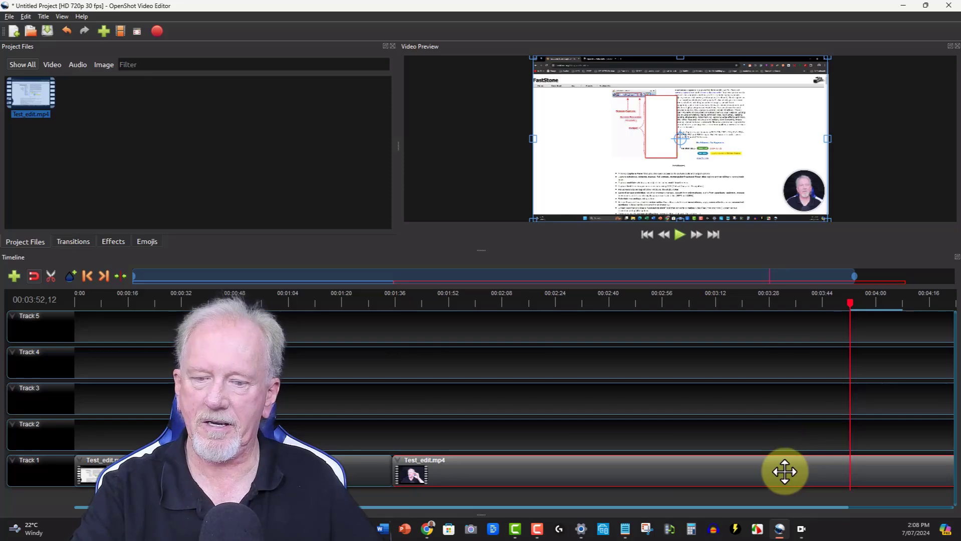
{"action": "key", "text": "ctrl+k"}
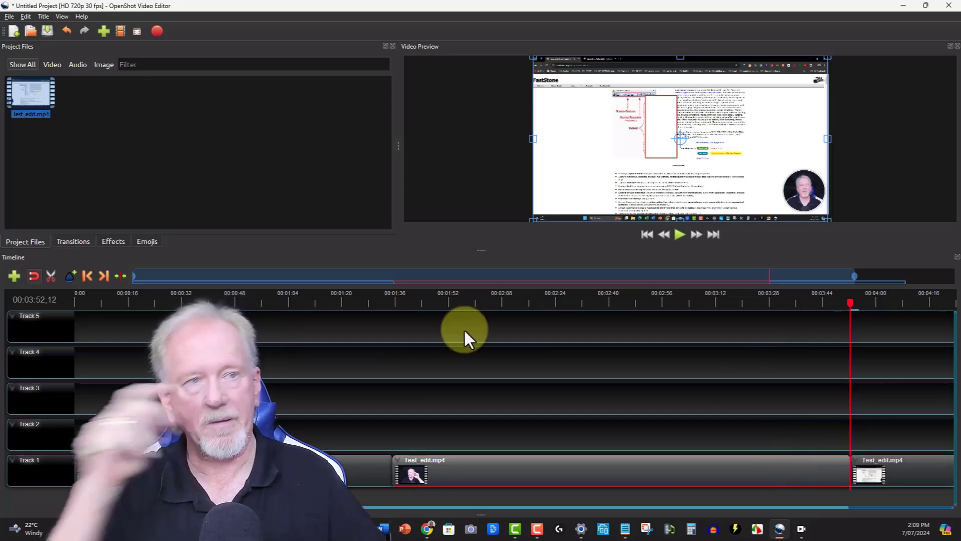
Add a Barr ripple 2 transition over each of the two cuts on Track 1.
{"action": "left_click", "coordinate": [69, 240]}
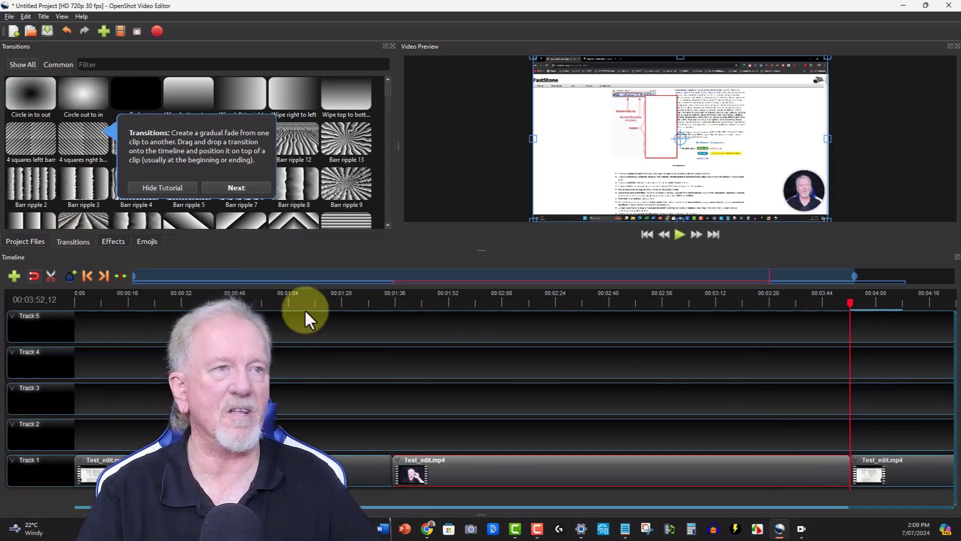
{"action": "left_click", "coordinate": [21, 180]}
{"action": "left_click_drag", "start_coordinate": [22, 181], "coordinate": [374, 470]}
{"action": "left_click_drag", "start_coordinate": [23, 187], "coordinate": [831, 471]}
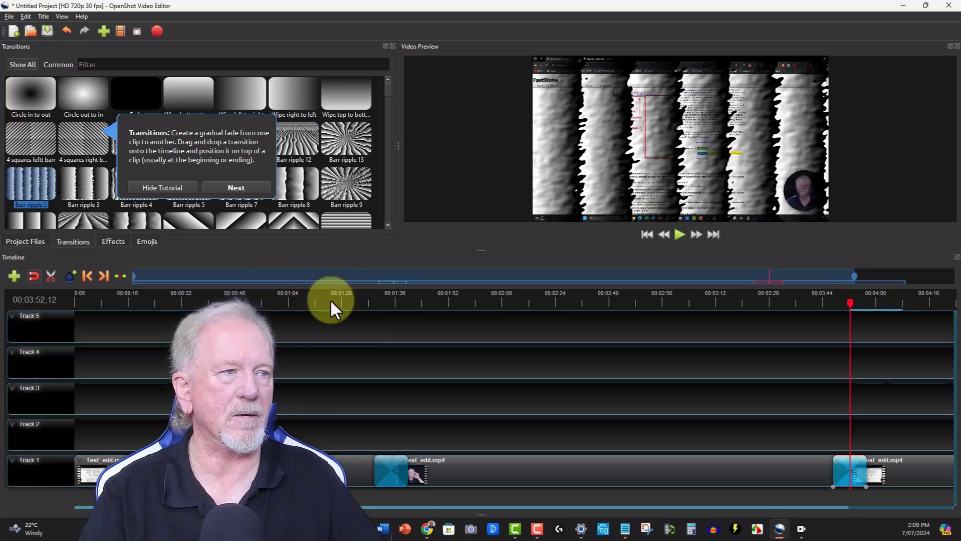
Preview the first transition by playing the timeline from about 00:01:27 to 00:01:40.
{"action": "left_click", "coordinate": [366, 300]}
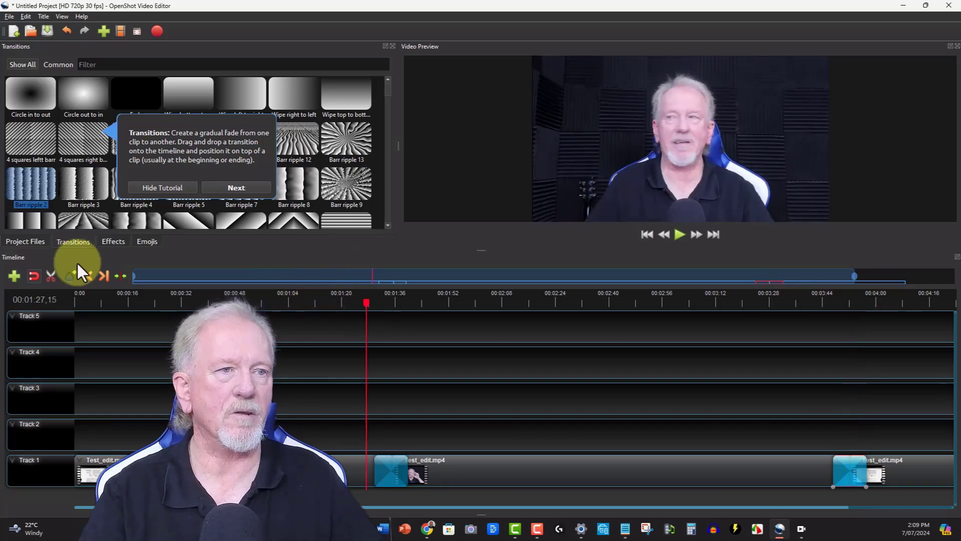
{"action": "left_click", "coordinate": [679, 235]}
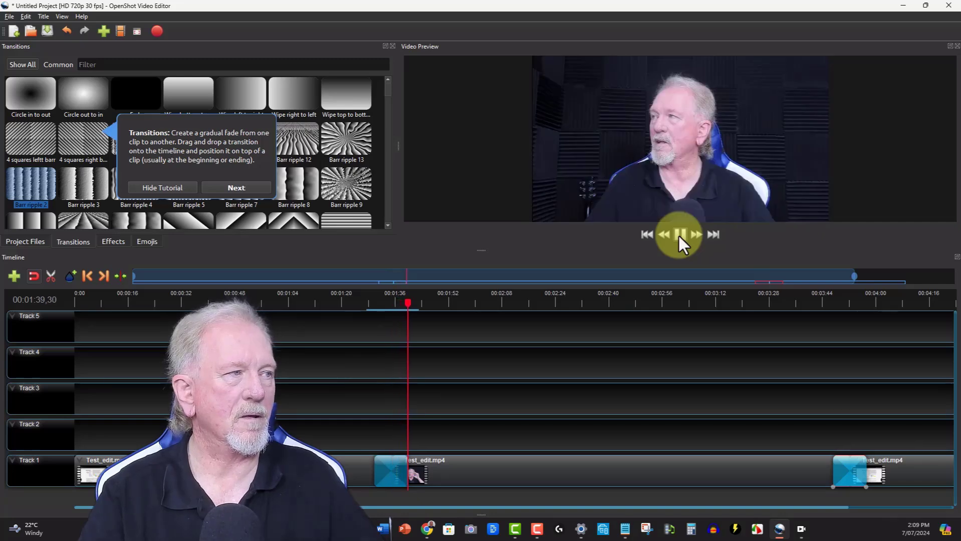
{"action": "left_click", "coordinate": [680, 234]}
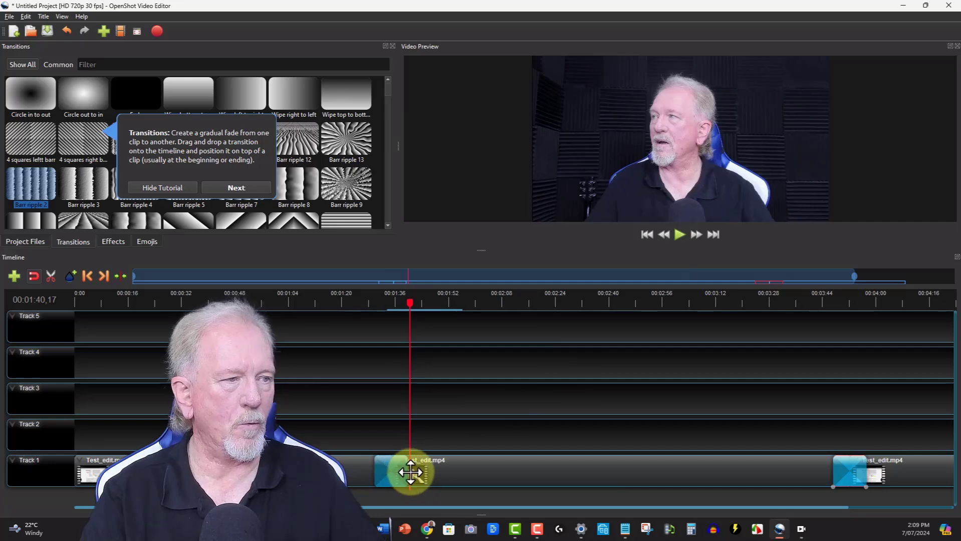
Shorten the first Barr ripple 2 transition around the cut at about 00:01:35 and play through it.
{"action": "left_click_drag", "start_coordinate": [407, 472], "coordinate": [391, 471]}
{"action": "left_click", "coordinate": [388, 311]}
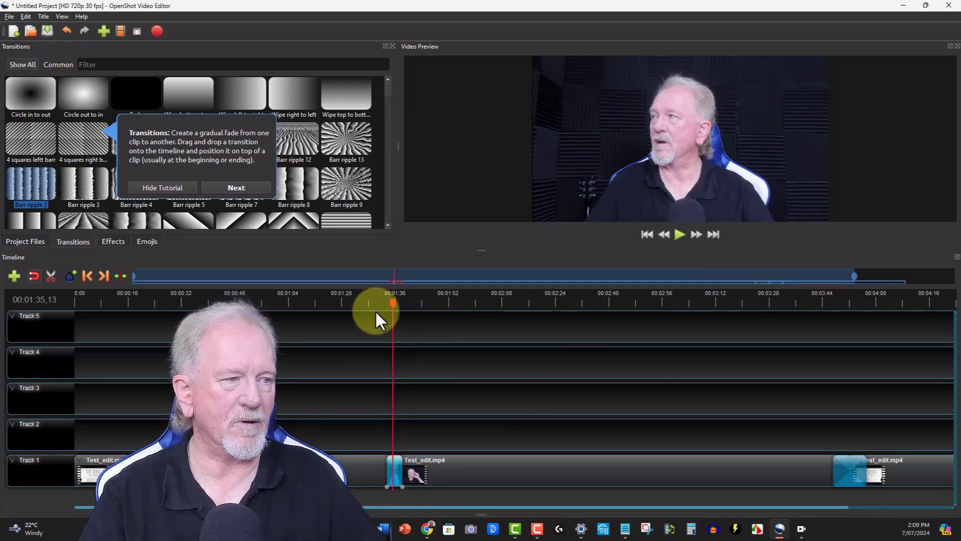
{"action": "left_click", "coordinate": [679, 234]}
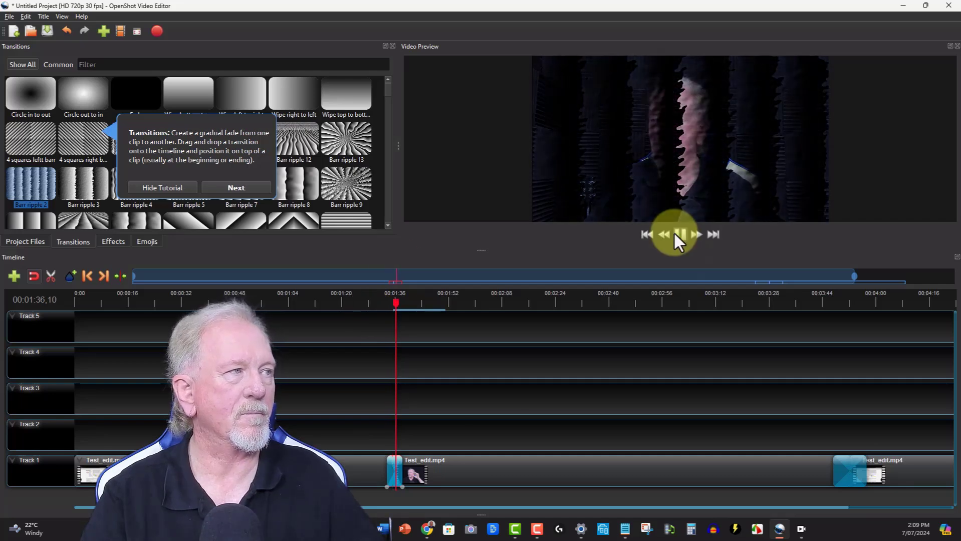
{"action": "left_click", "coordinate": [679, 234]}
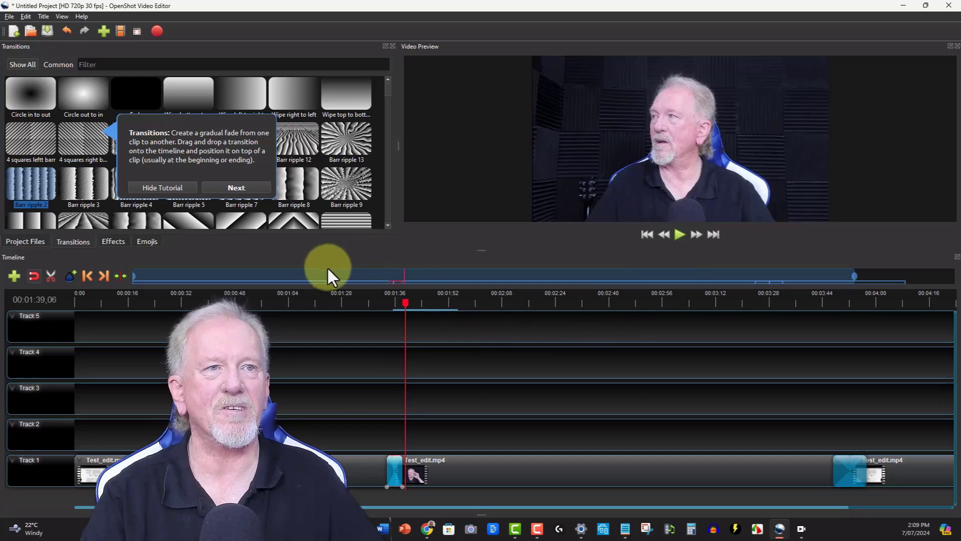
Narrow the first transition further around its cut and preview it again.
{"action": "left_click", "coordinate": [396, 476]}
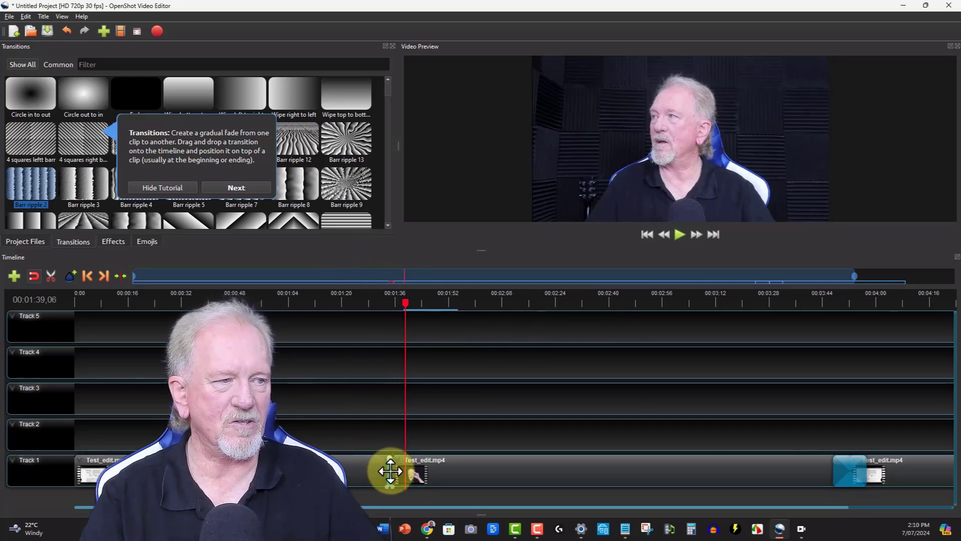
{"action": "left_click_drag", "start_coordinate": [389, 471], "coordinate": [394, 471]}
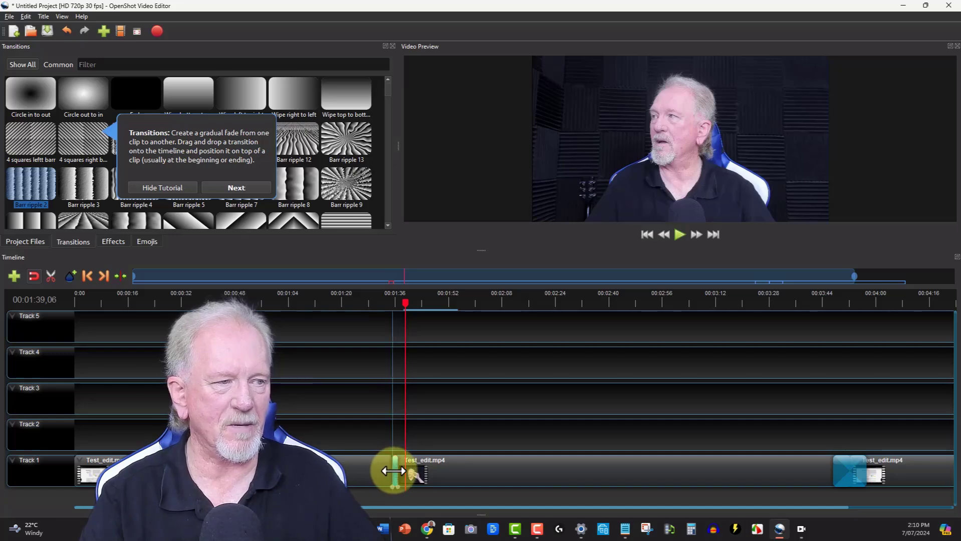
{"action": "left_click", "coordinate": [681, 235]}
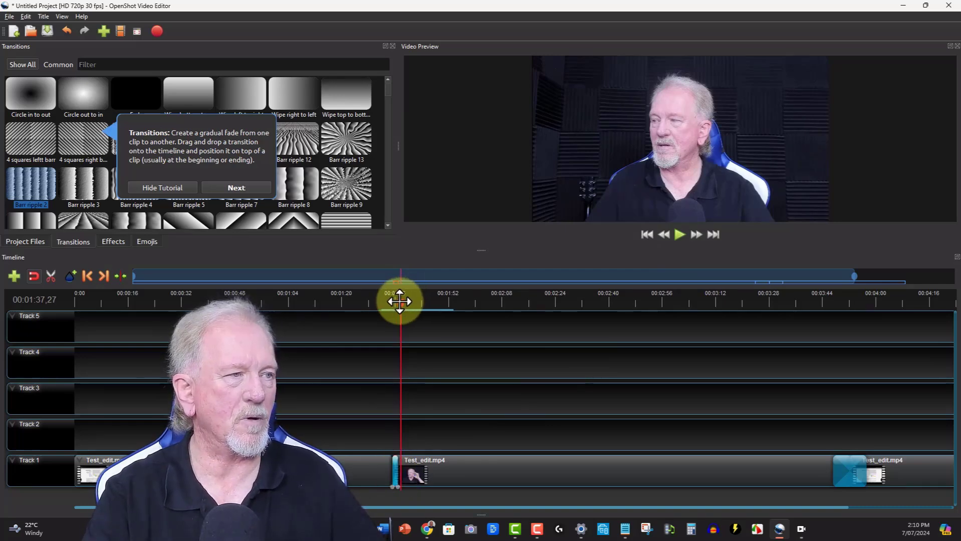
Move the playhead to about 00:03:46, and remove both Barr ripple 2 transitions from Track 1.
{"action": "left_click", "coordinate": [830, 300]}
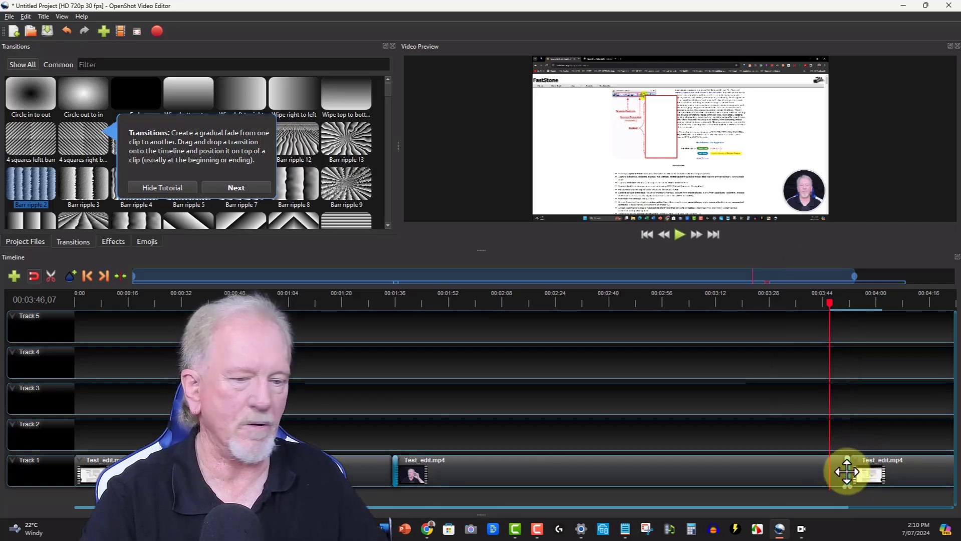
{"action": "left_click_drag", "start_coordinate": [847, 471], "coordinate": [395, 472]}
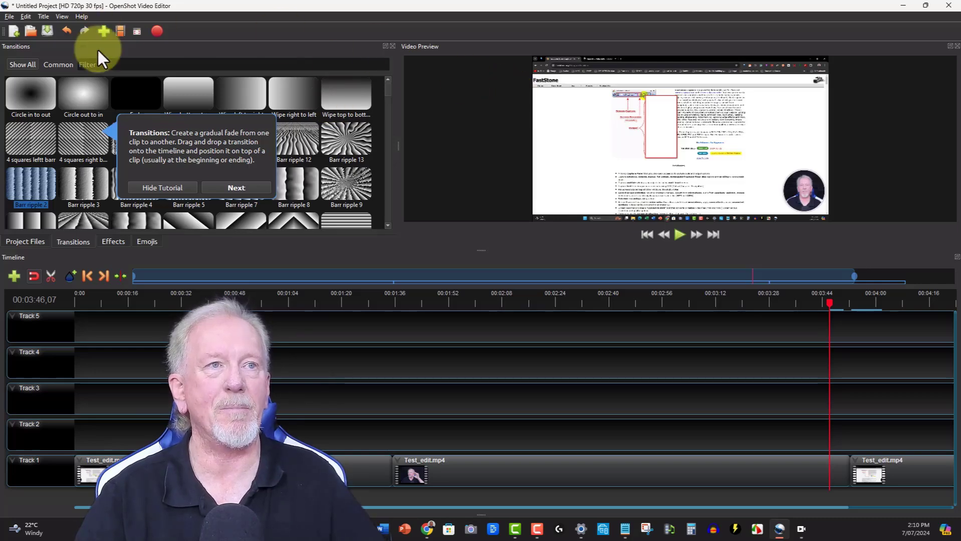
Apply the Blur effect to the middle Test_edit.mp4 clip on Track 1.
{"action": "left_click", "coordinate": [104, 241]}
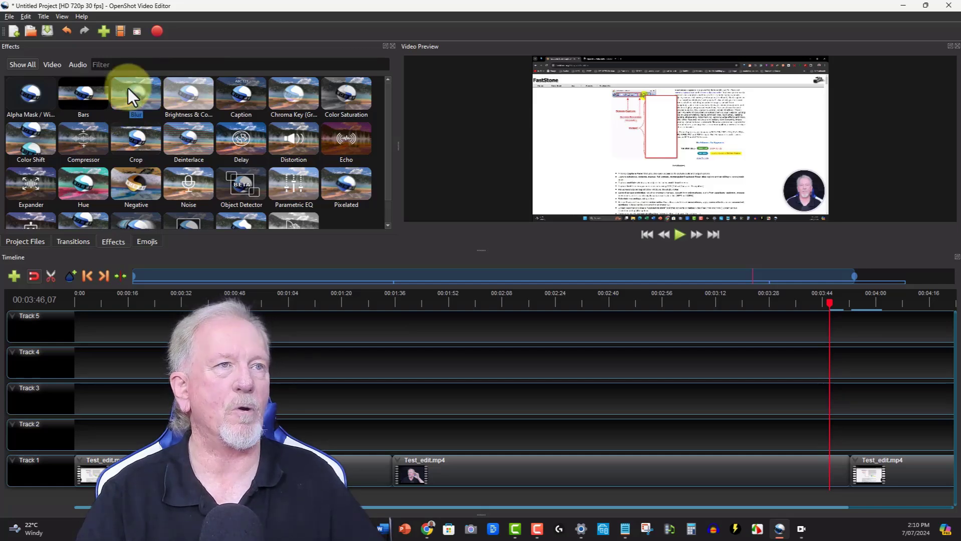
{"action": "left_click_drag", "start_coordinate": [129, 90], "coordinate": [593, 469]}
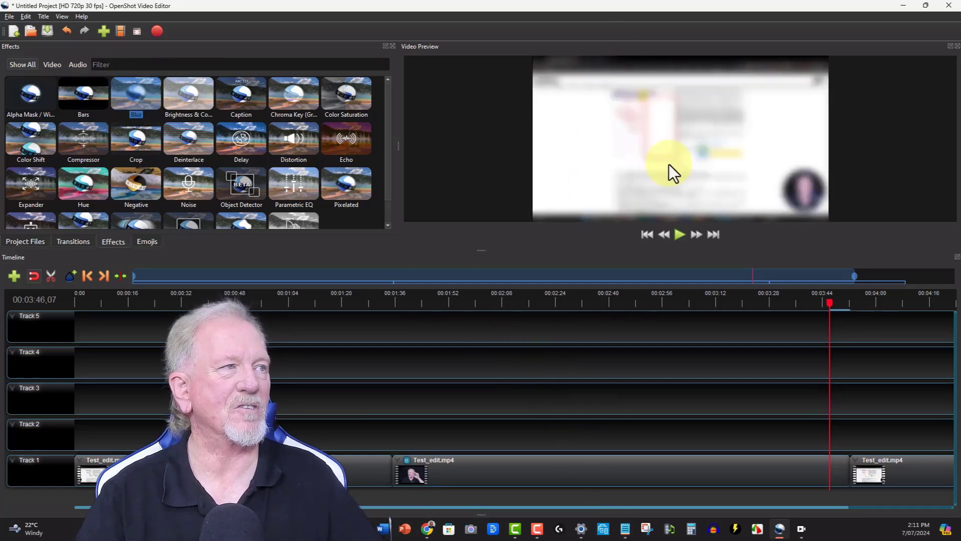